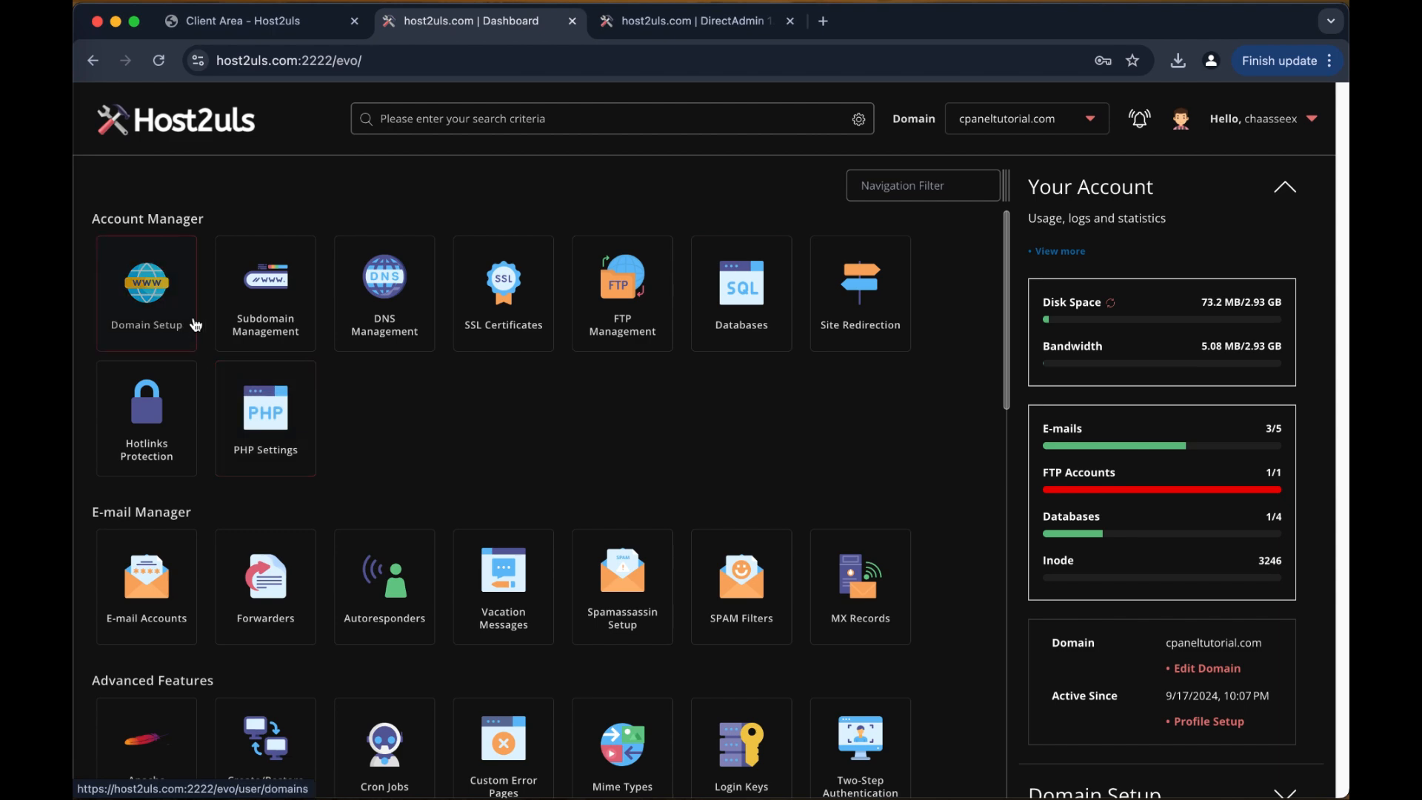
# Open the Create/Restore Backups feature from the dashboard's Advanced Features section
pyautogui.scroll(-5, 549, 515)
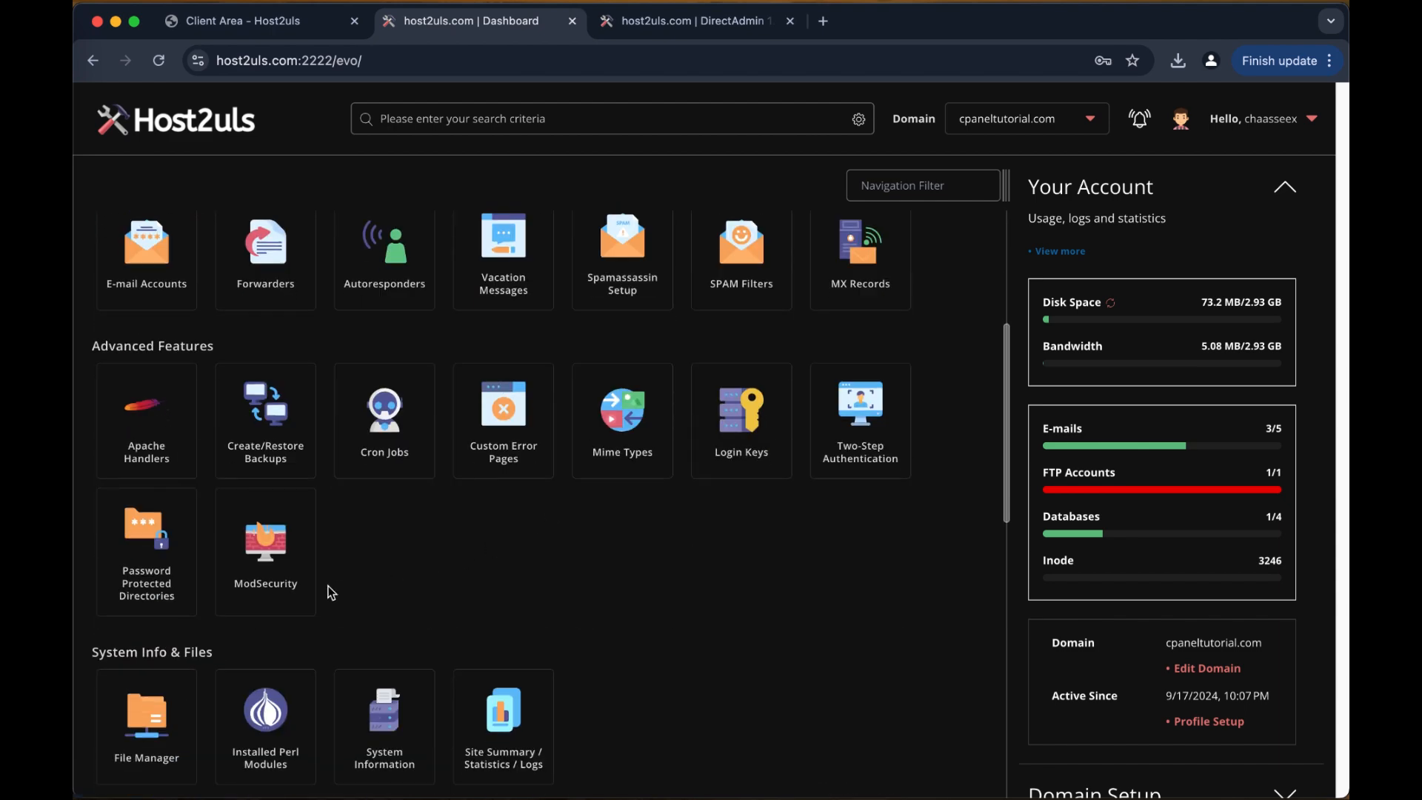
pyautogui.scroll(-1, 311, 689)
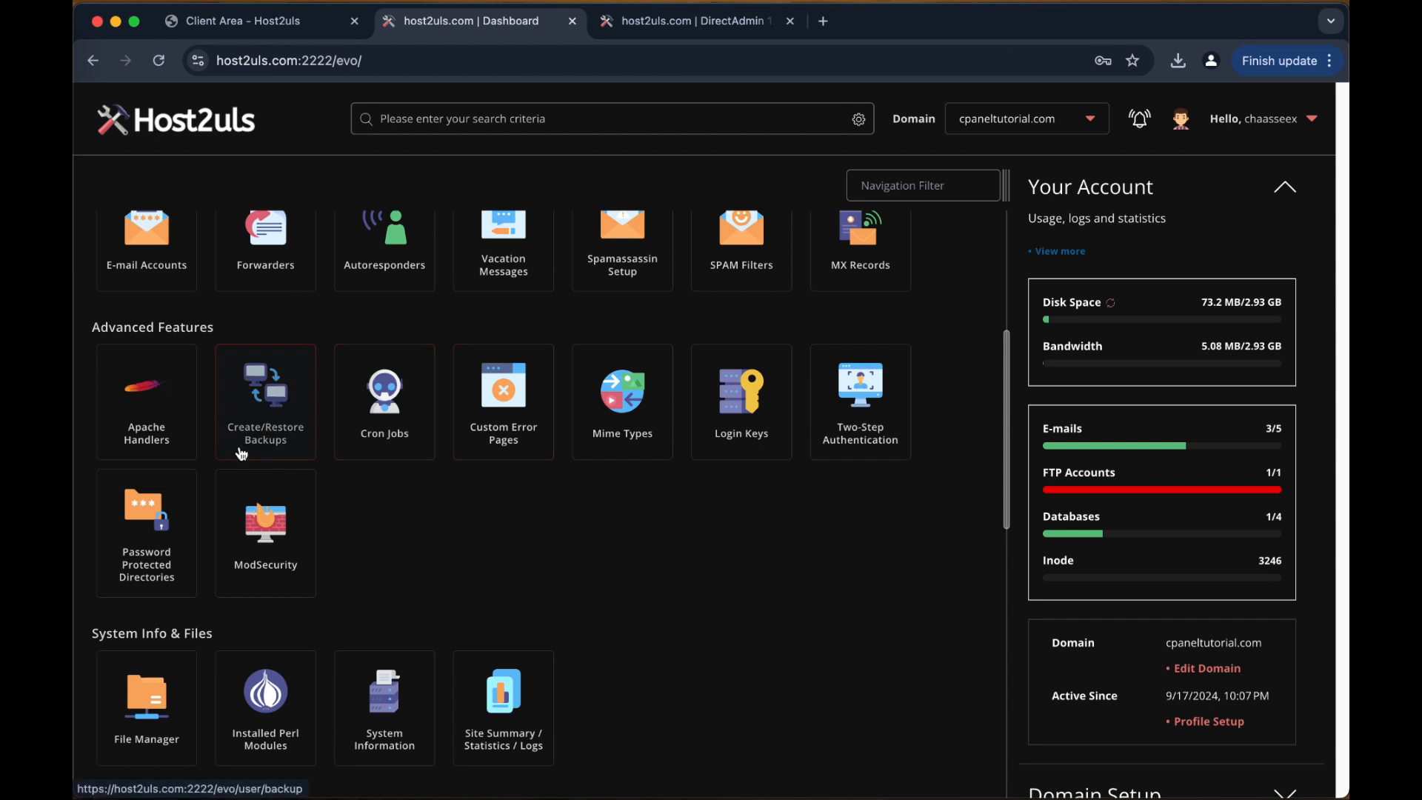
pyautogui.scroll(1, 260, 461)
pyautogui.scroll(1, 261, 462)
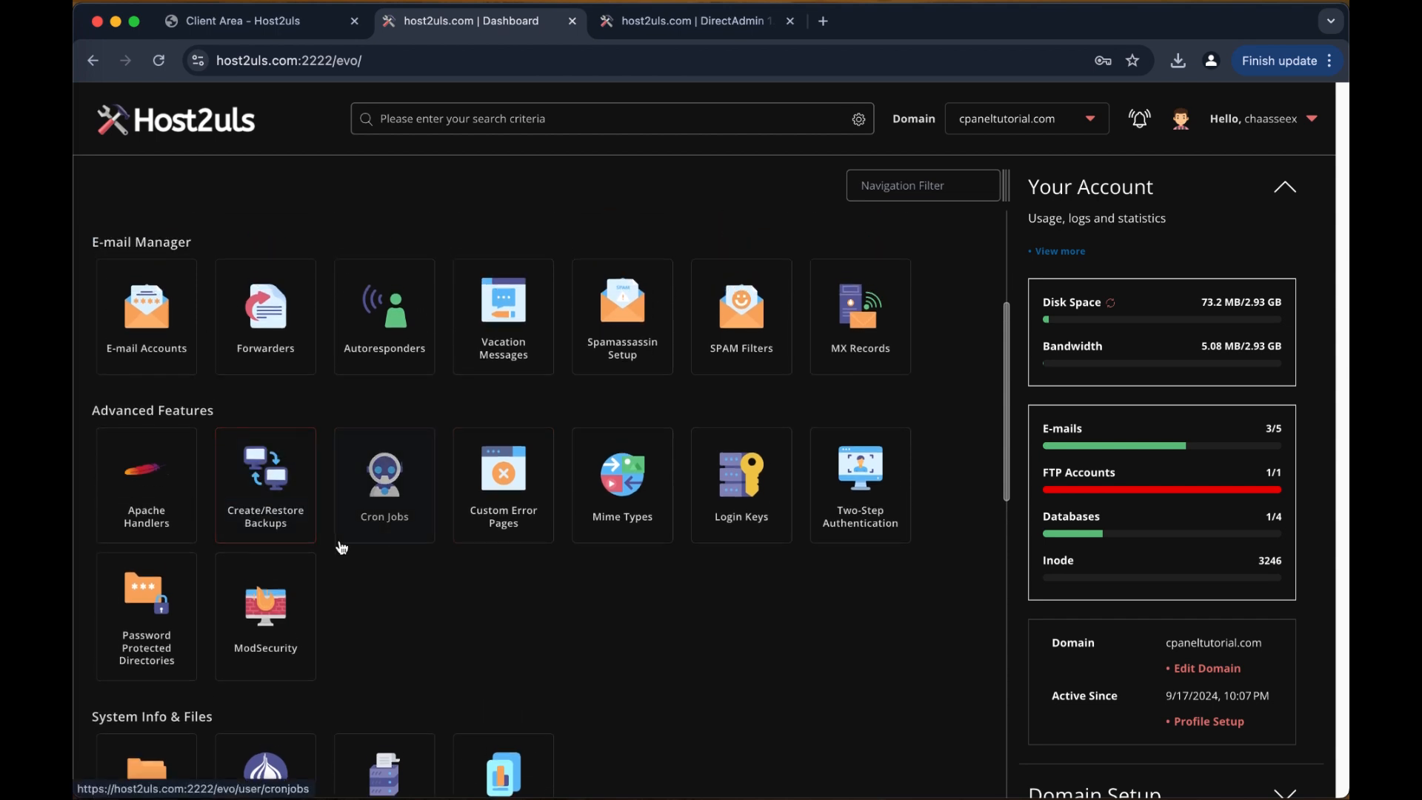
pyautogui.click(276, 514)
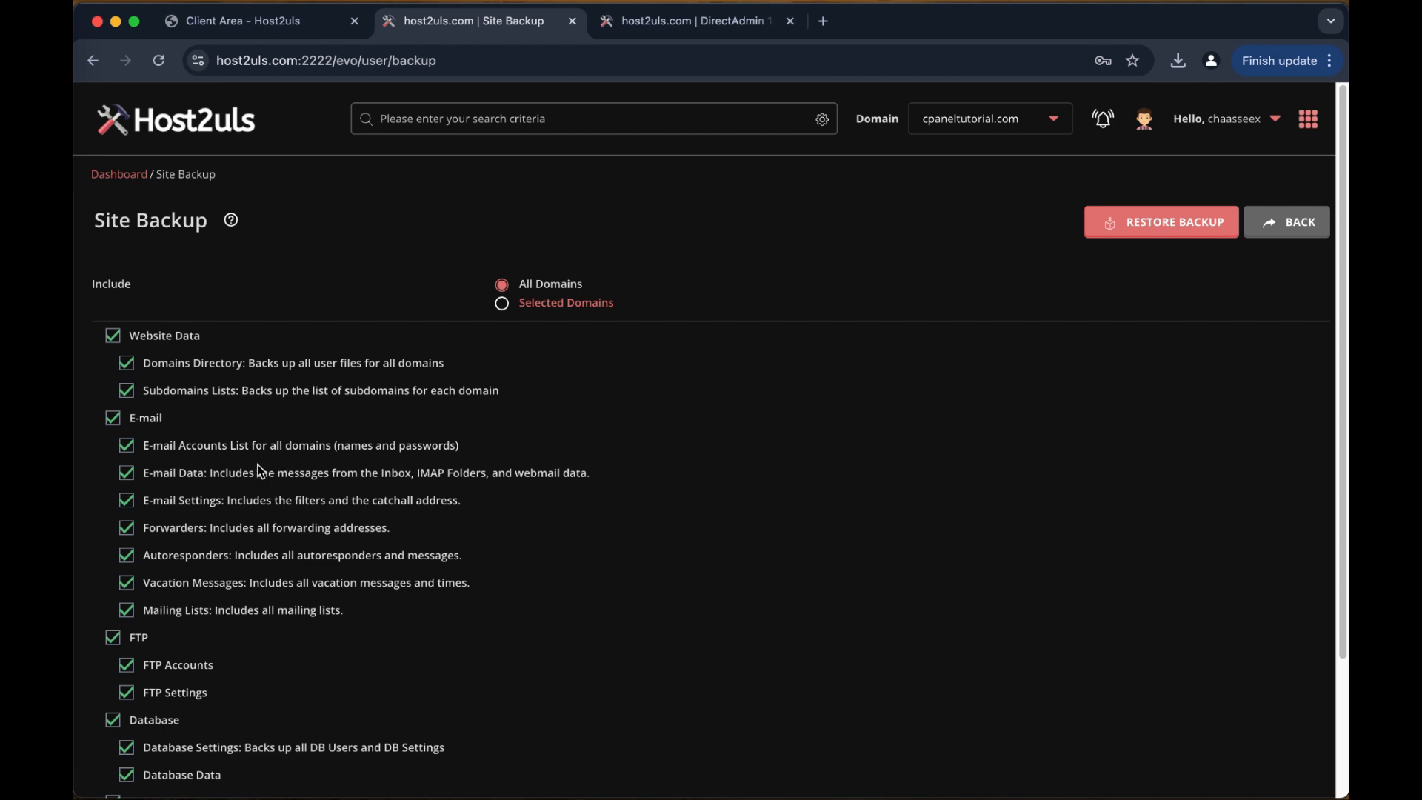
# Create a site backup for all domains that includes website data, e-mail, FTP, database and trash
pyautogui.scroll(-1, 249, 476)
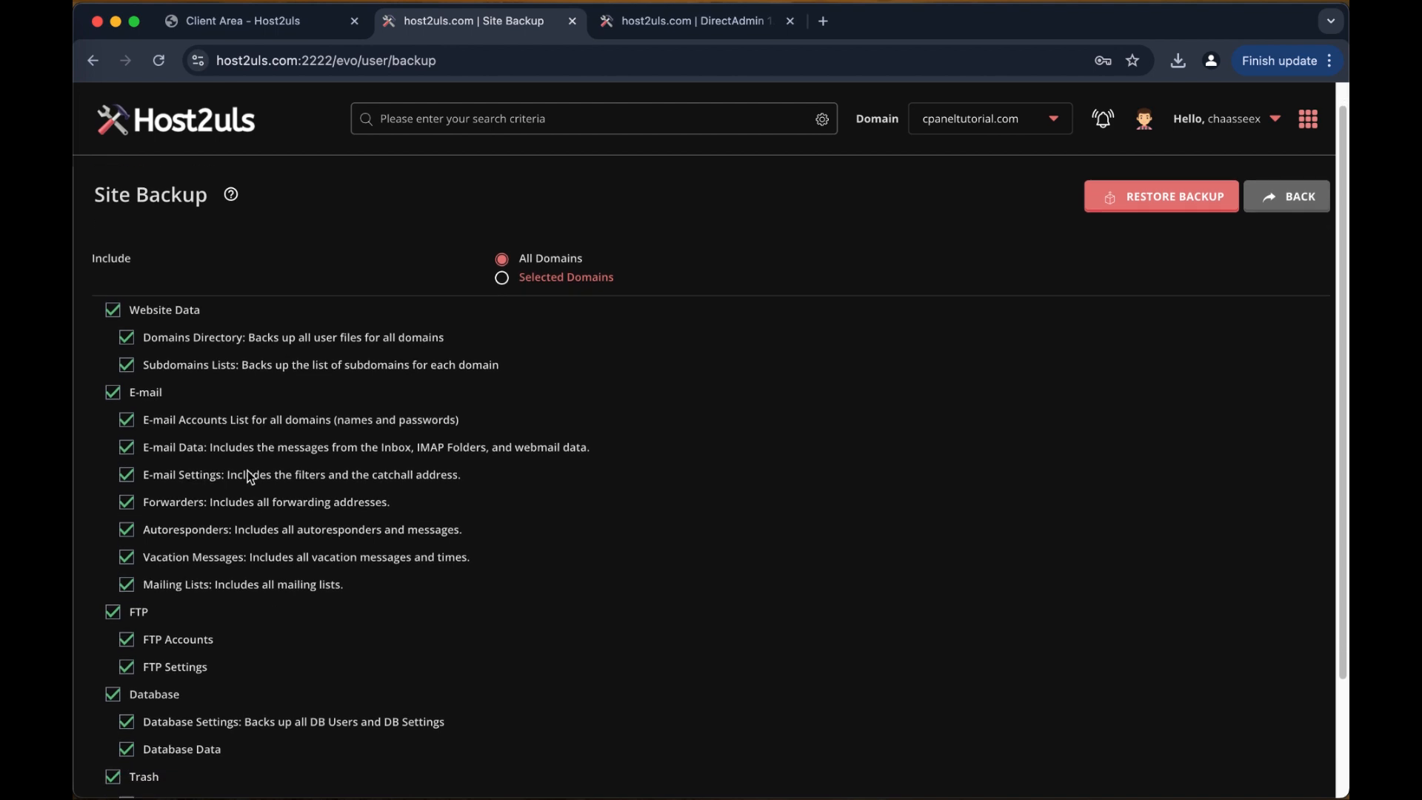
pyautogui.scroll(-1, 229, 467)
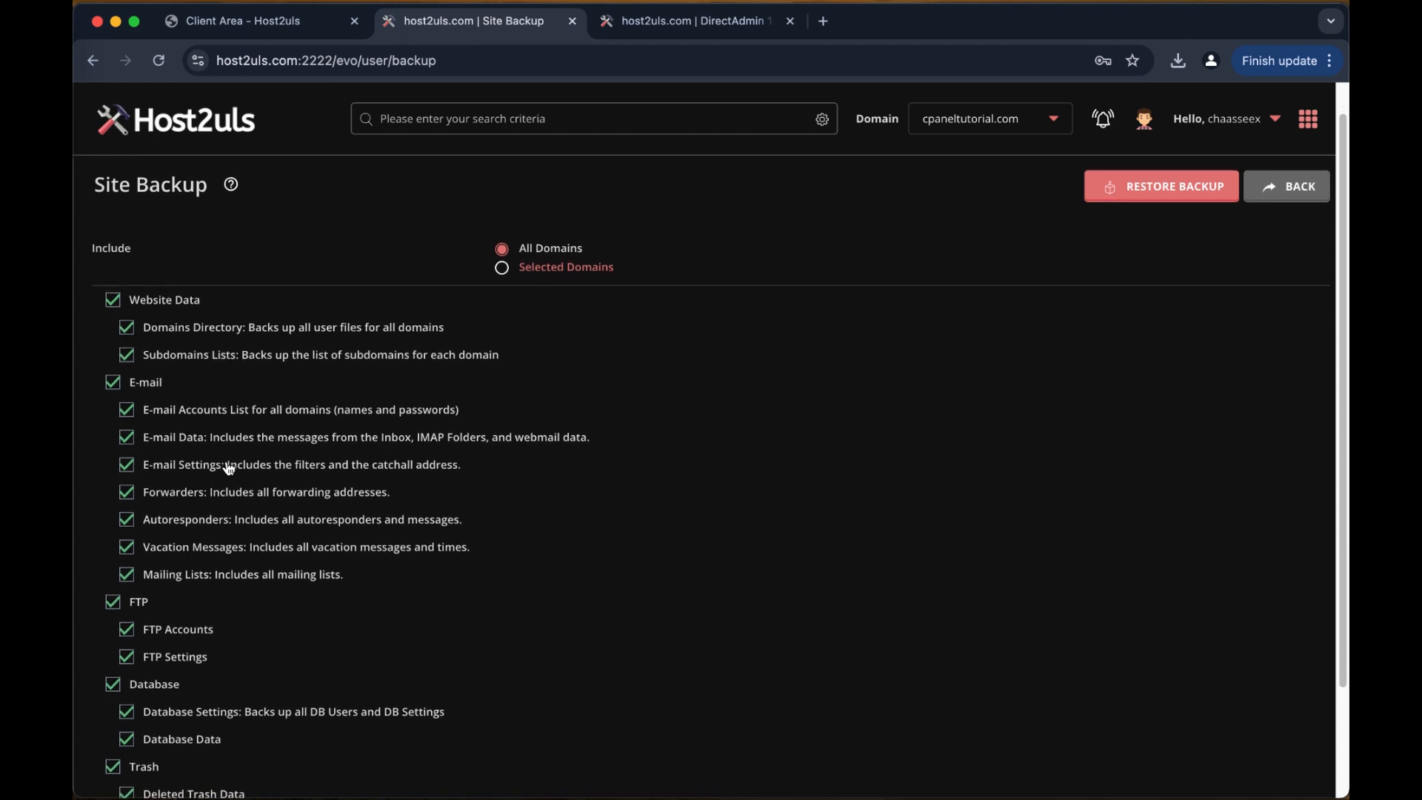
pyautogui.scroll(-3, 228, 467)
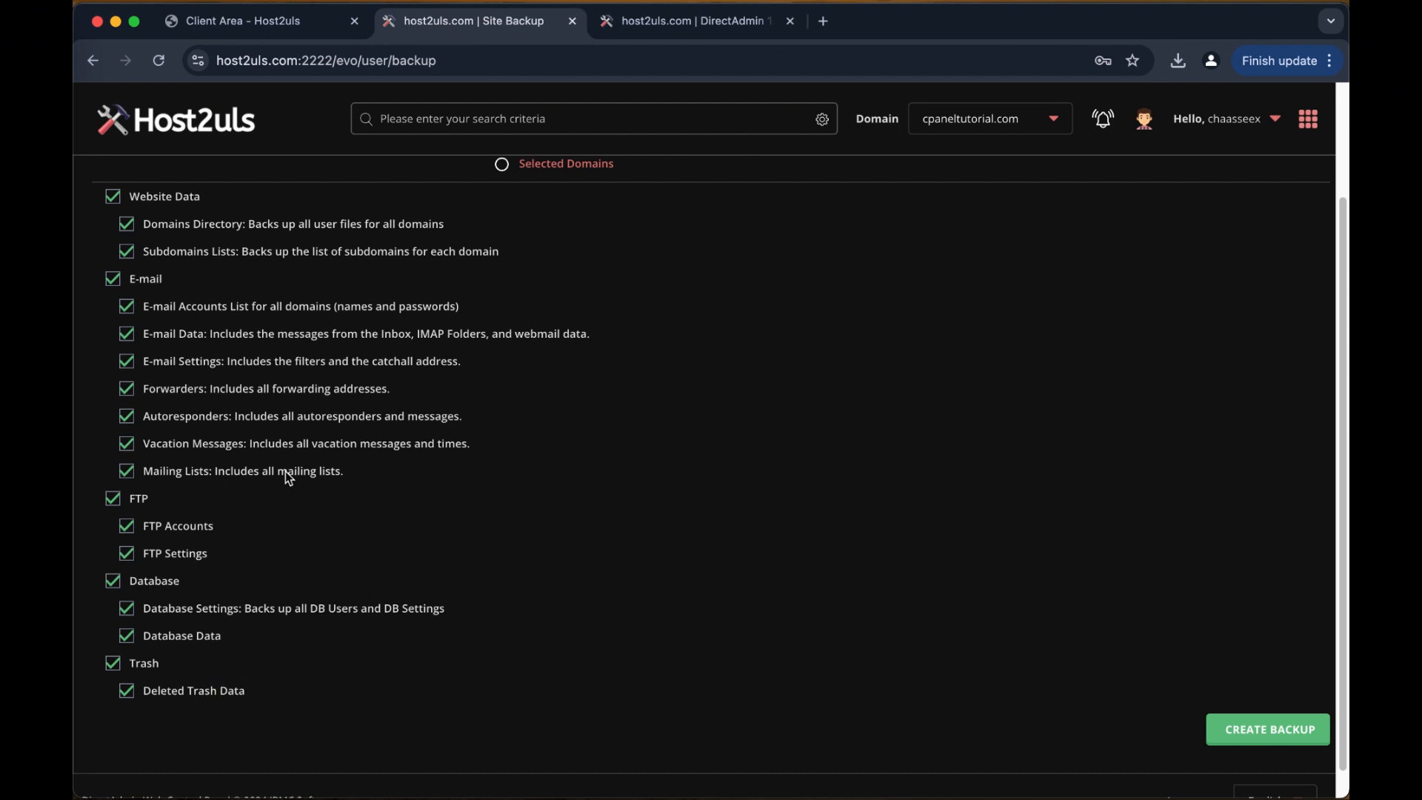
pyautogui.scroll(2, 286, 471)
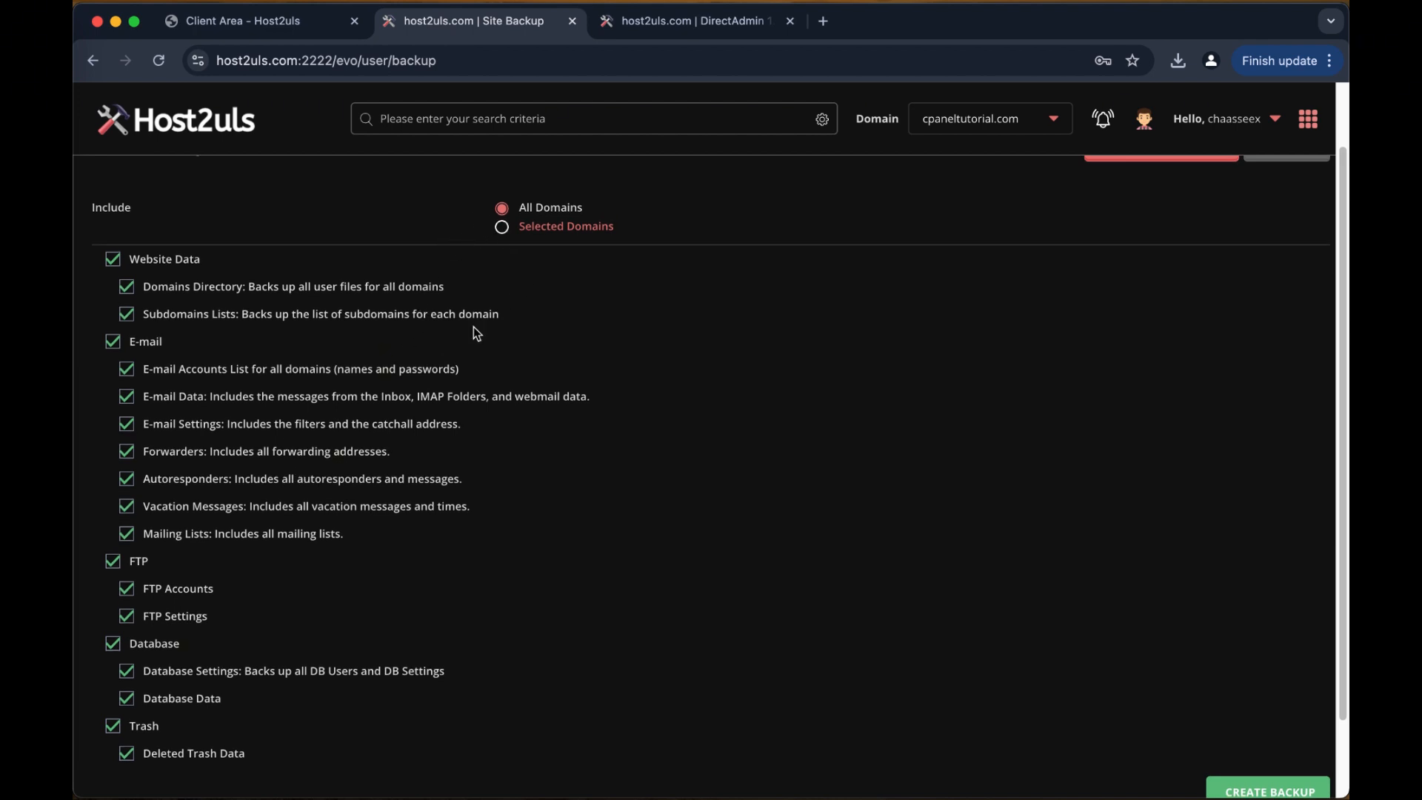
pyautogui.scroll(-2, 686, 521)
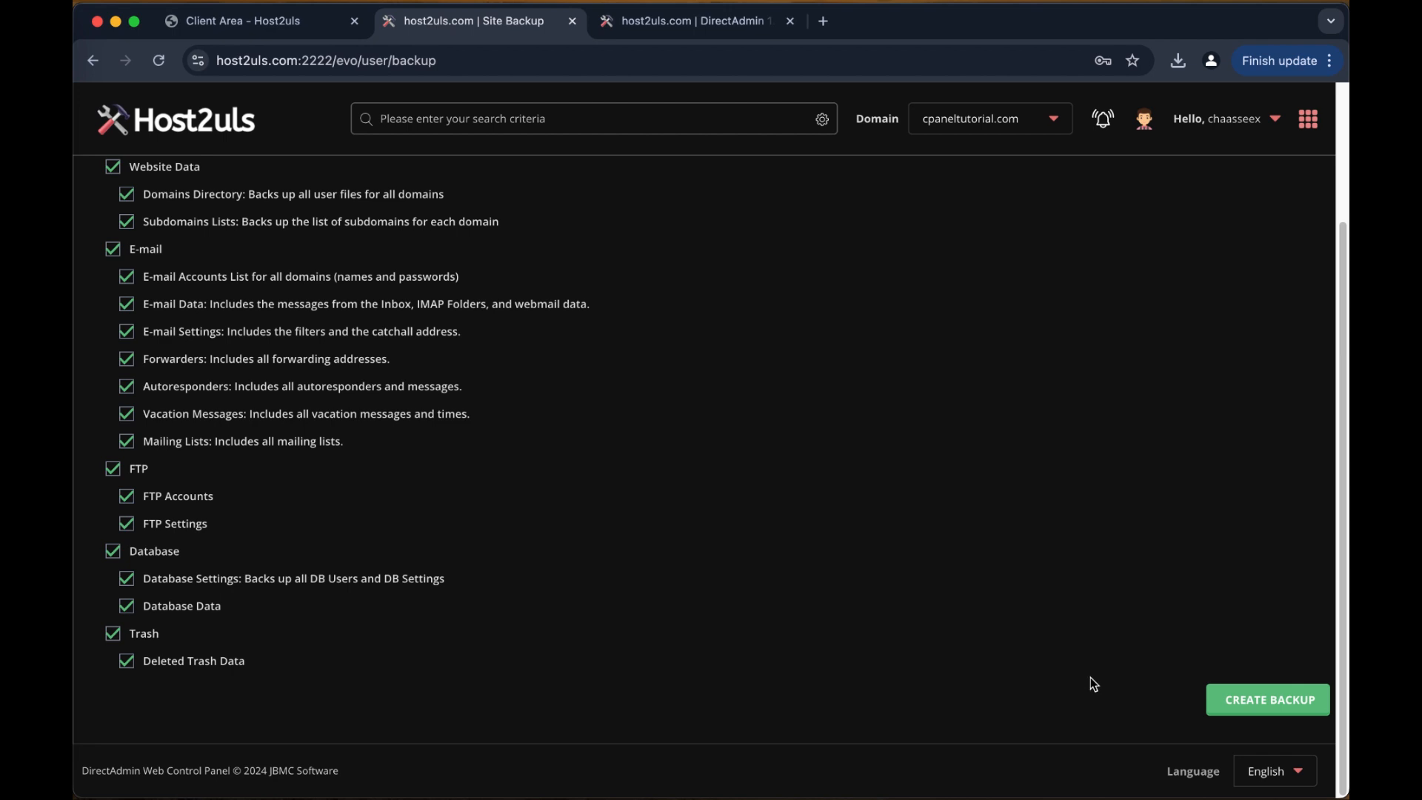
pyautogui.click(1254, 700)
# Return to the dashboard and open the File Manager from the System Info & Files section
pyautogui.scroll(3, 495, 241)
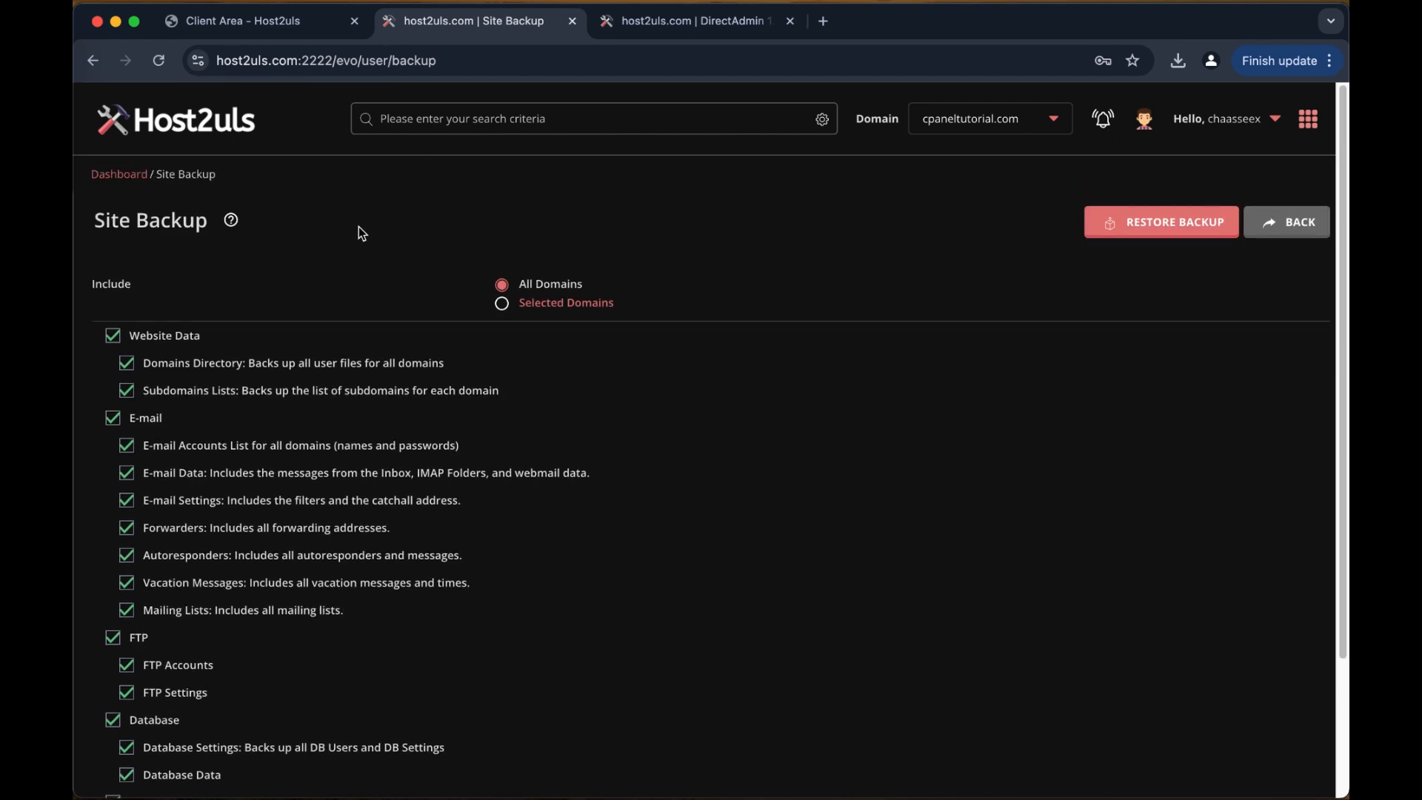
pyautogui.click(125, 175)
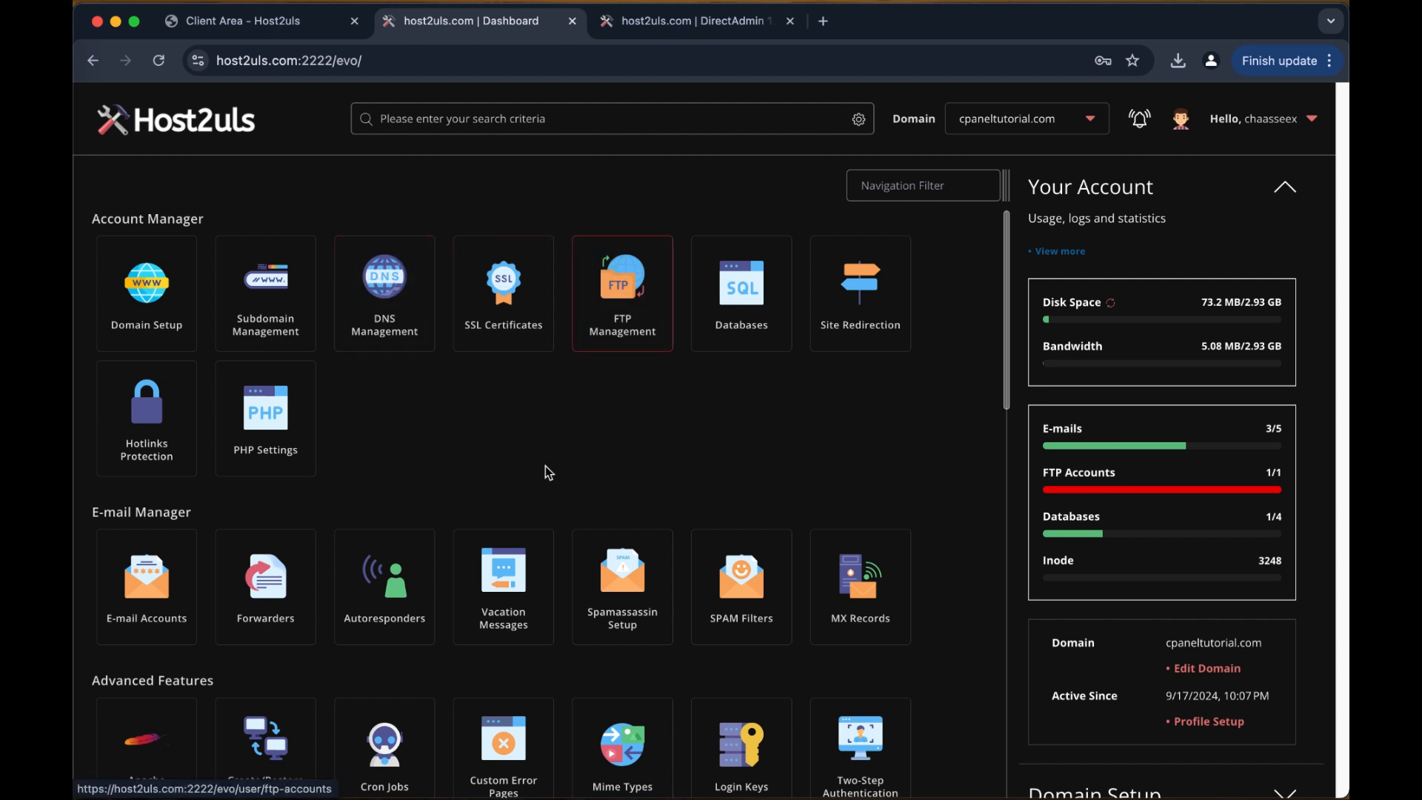
pyautogui.scroll(-3, 381, 580)
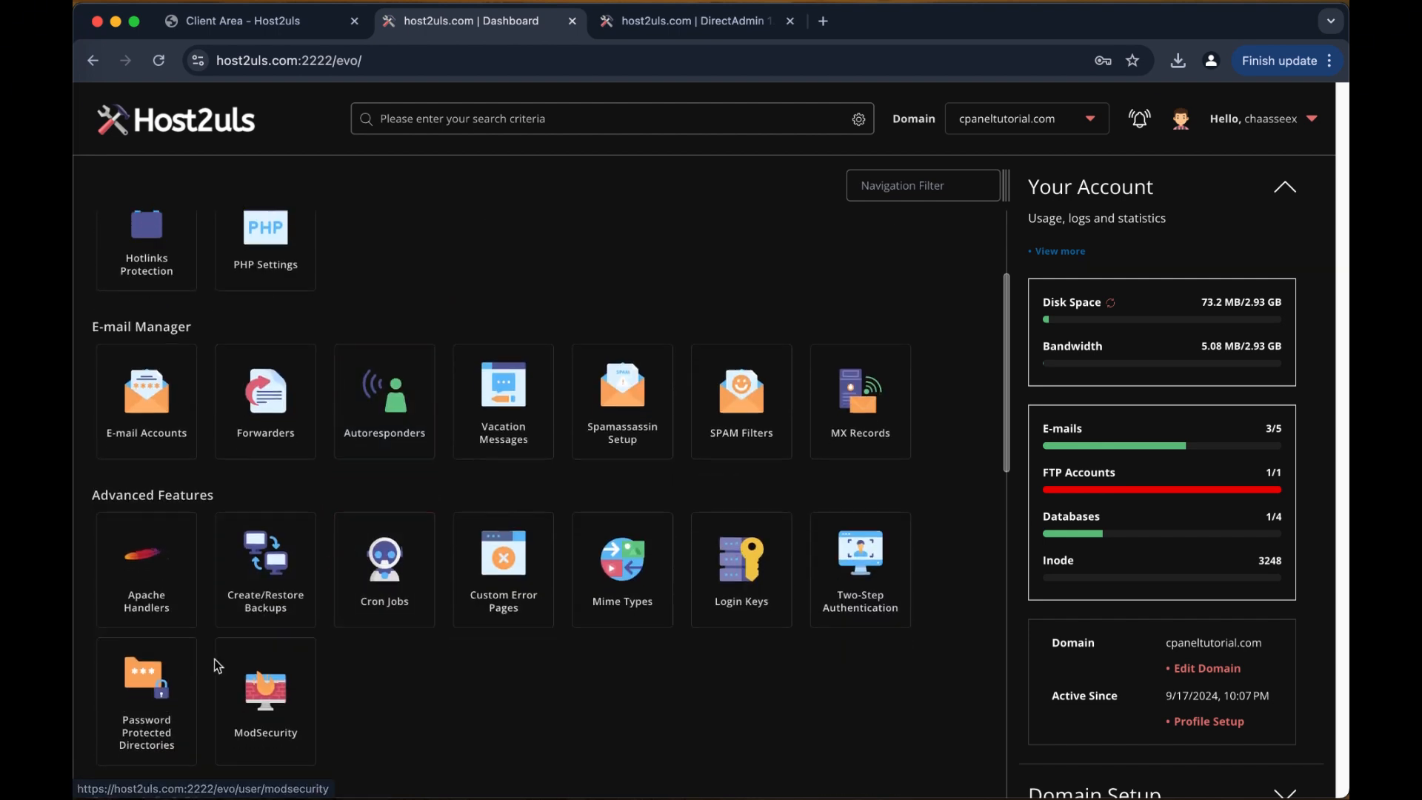
pyautogui.scroll(-4, 215, 659)
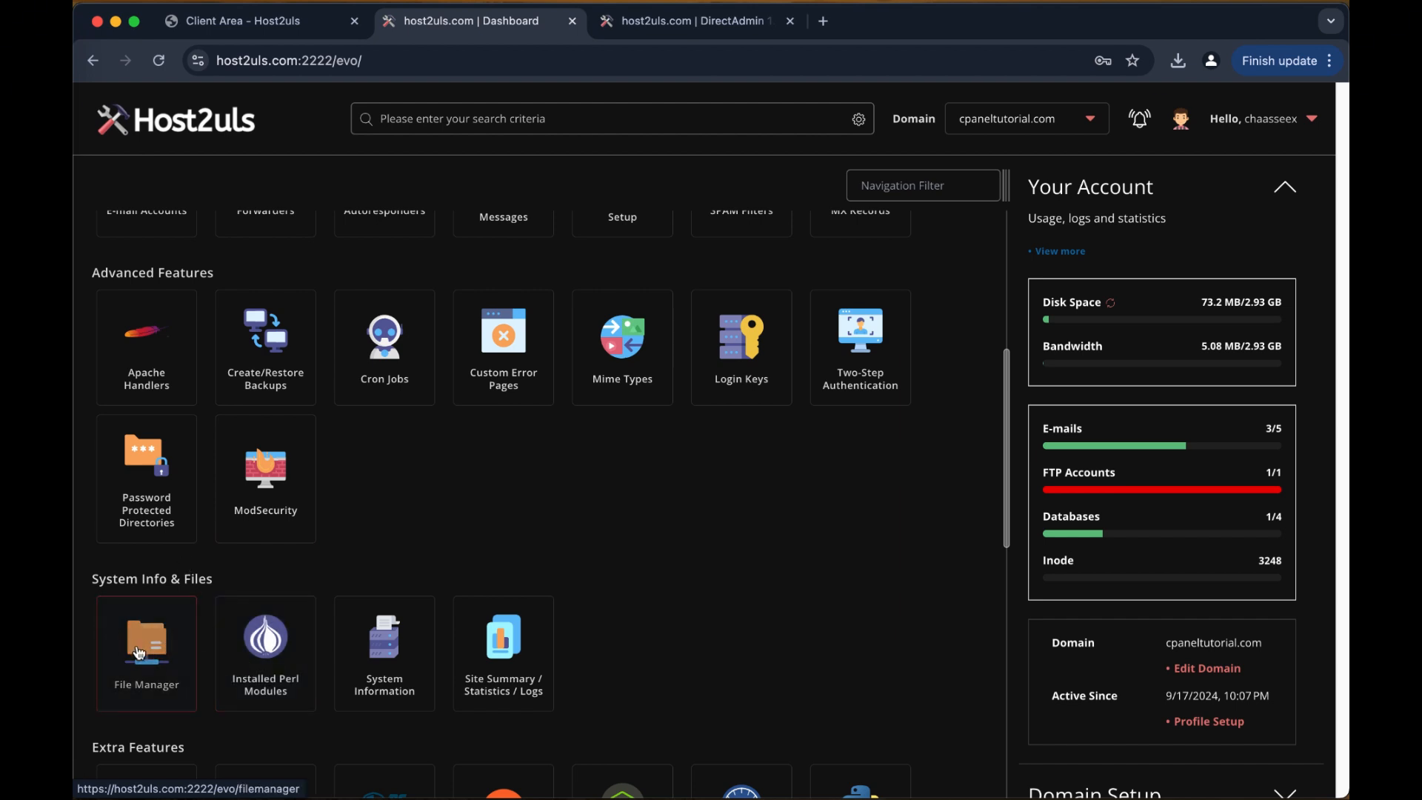
pyautogui.scroll(7, 677, 310)
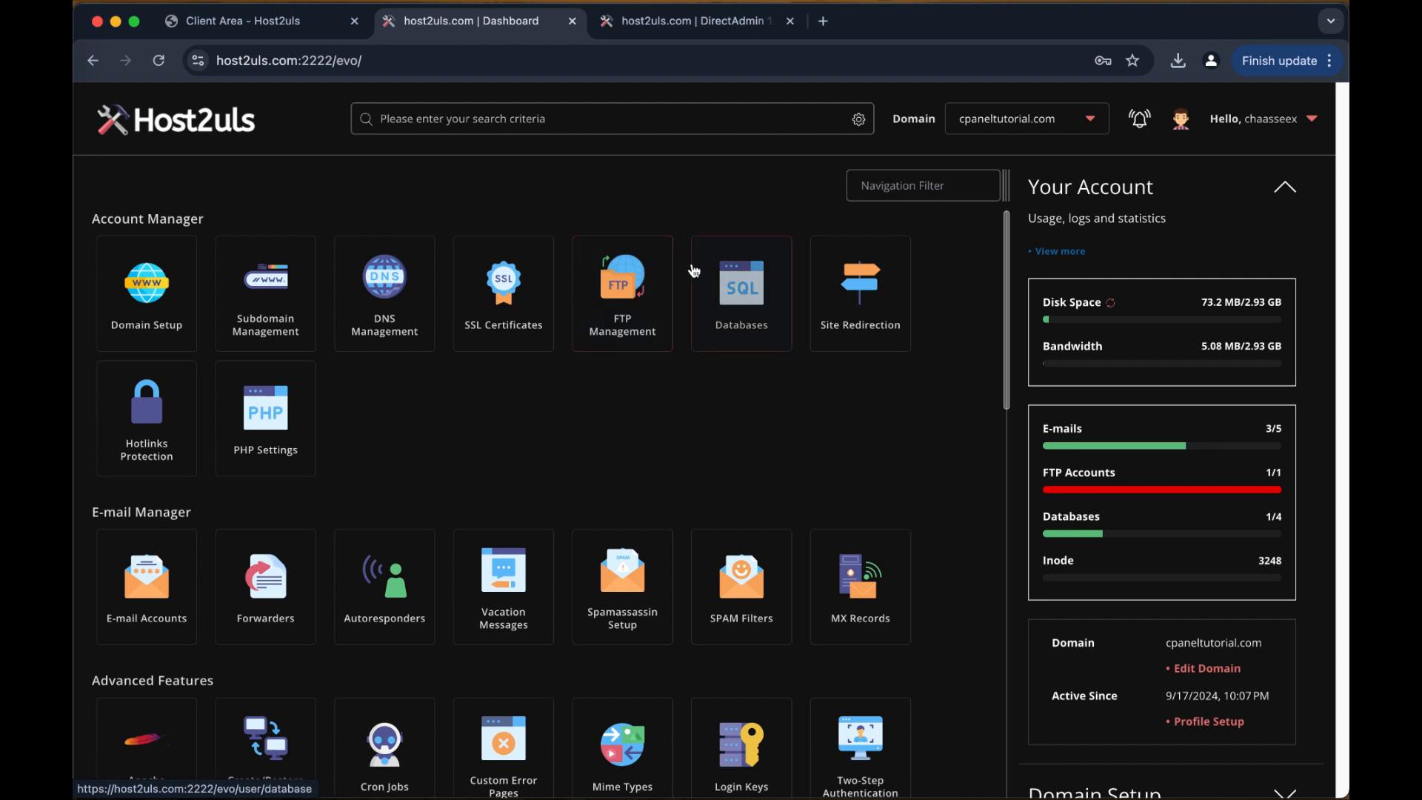
pyautogui.scroll(-5, 327, 545)
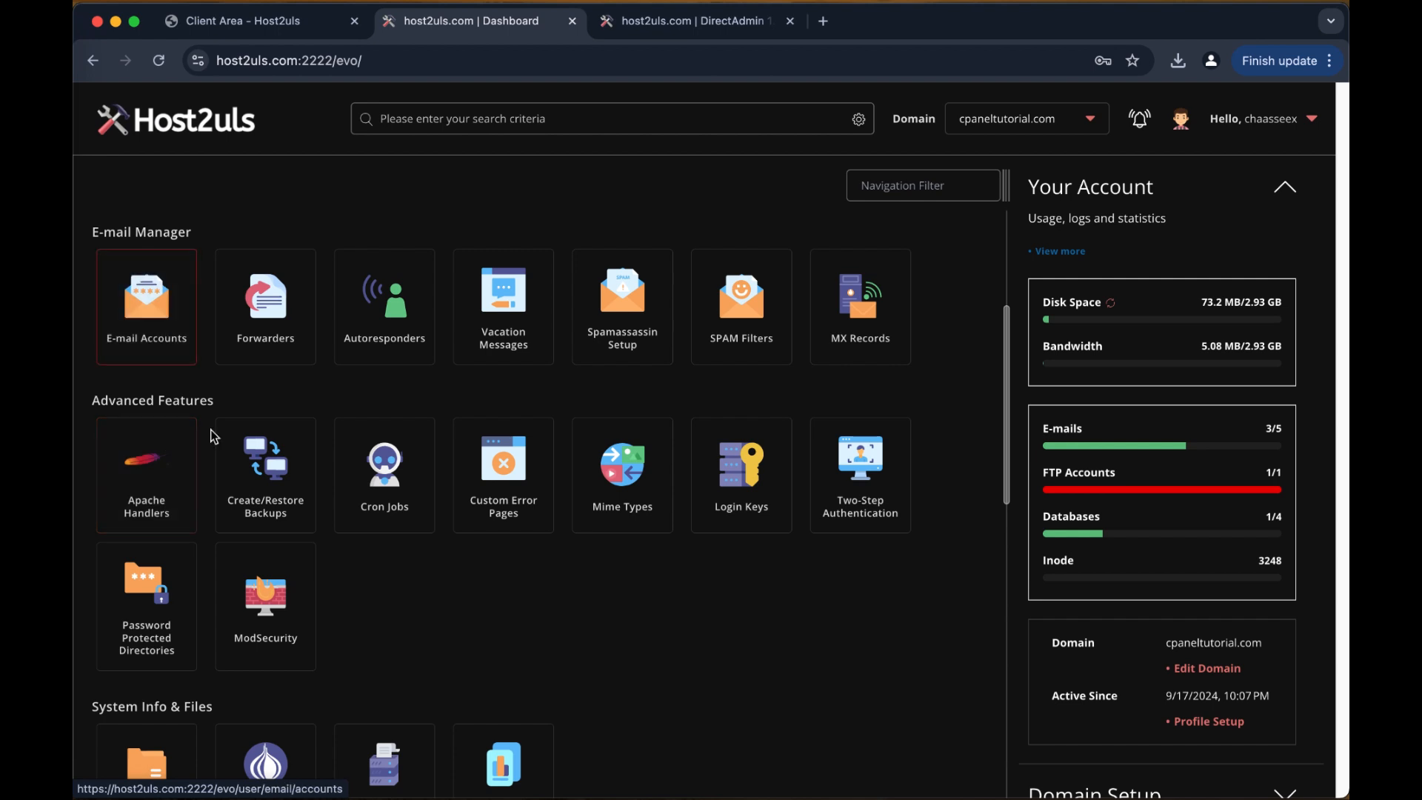
pyautogui.scroll(-3, 271, 481)
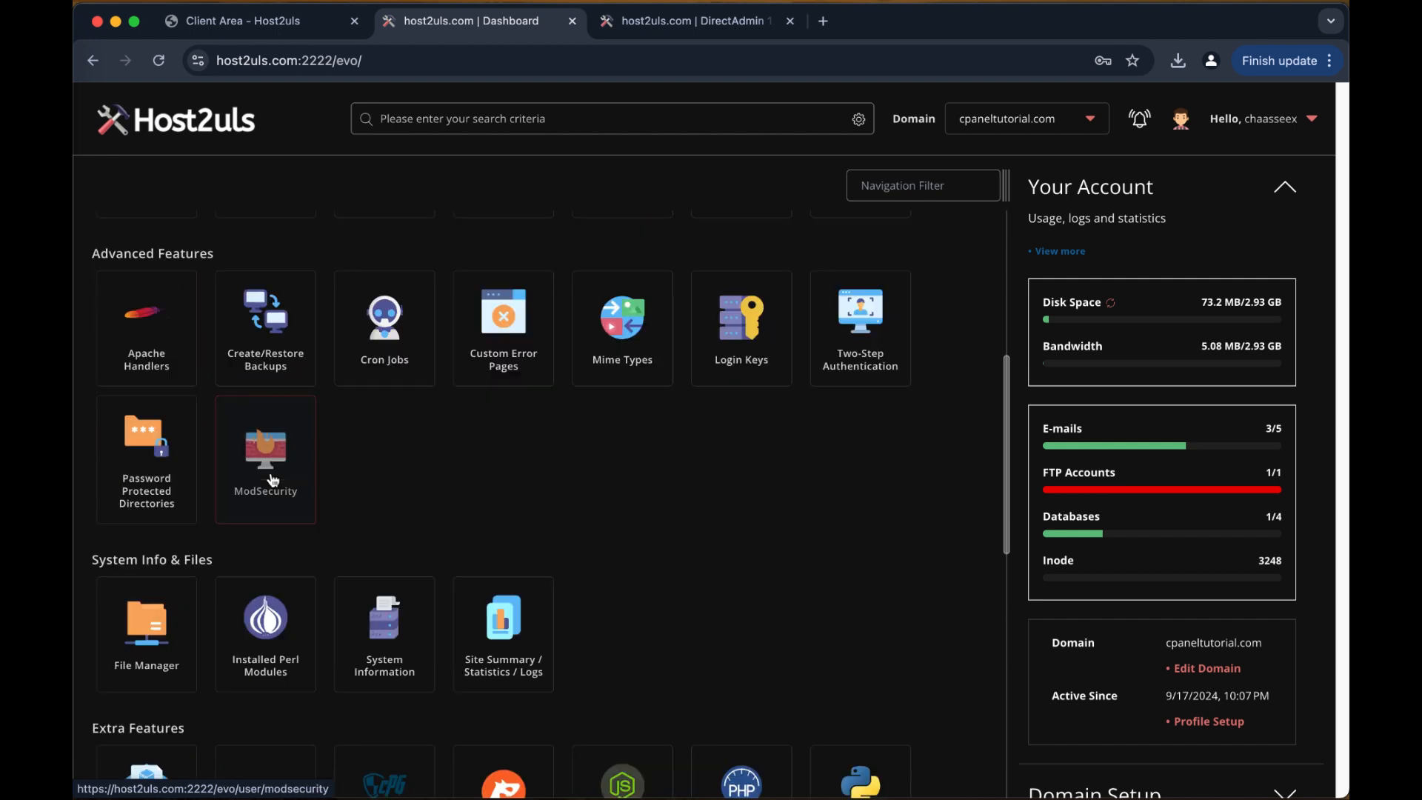
pyautogui.click(136, 622)
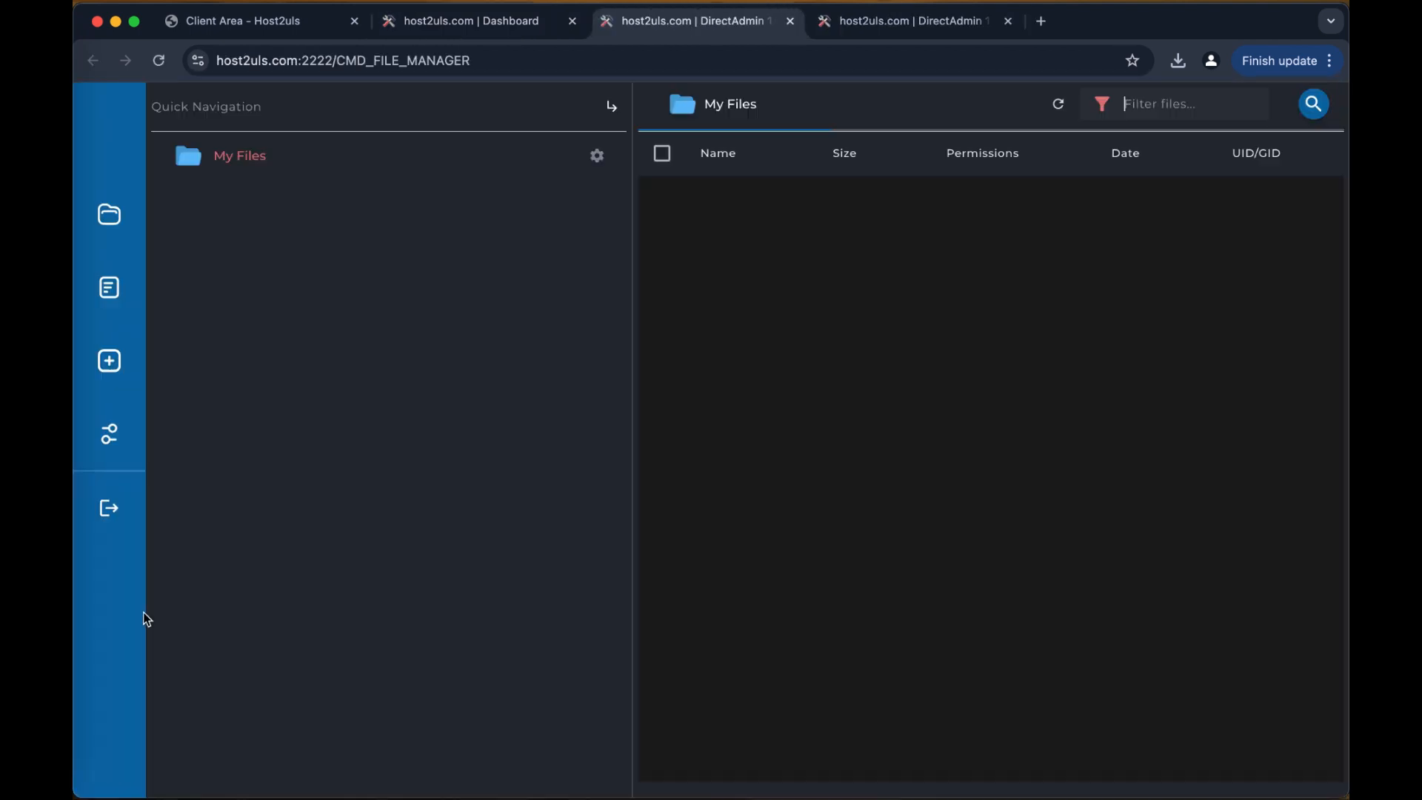
pyautogui.rightClick(144, 612)
pyautogui.click(493, 505)
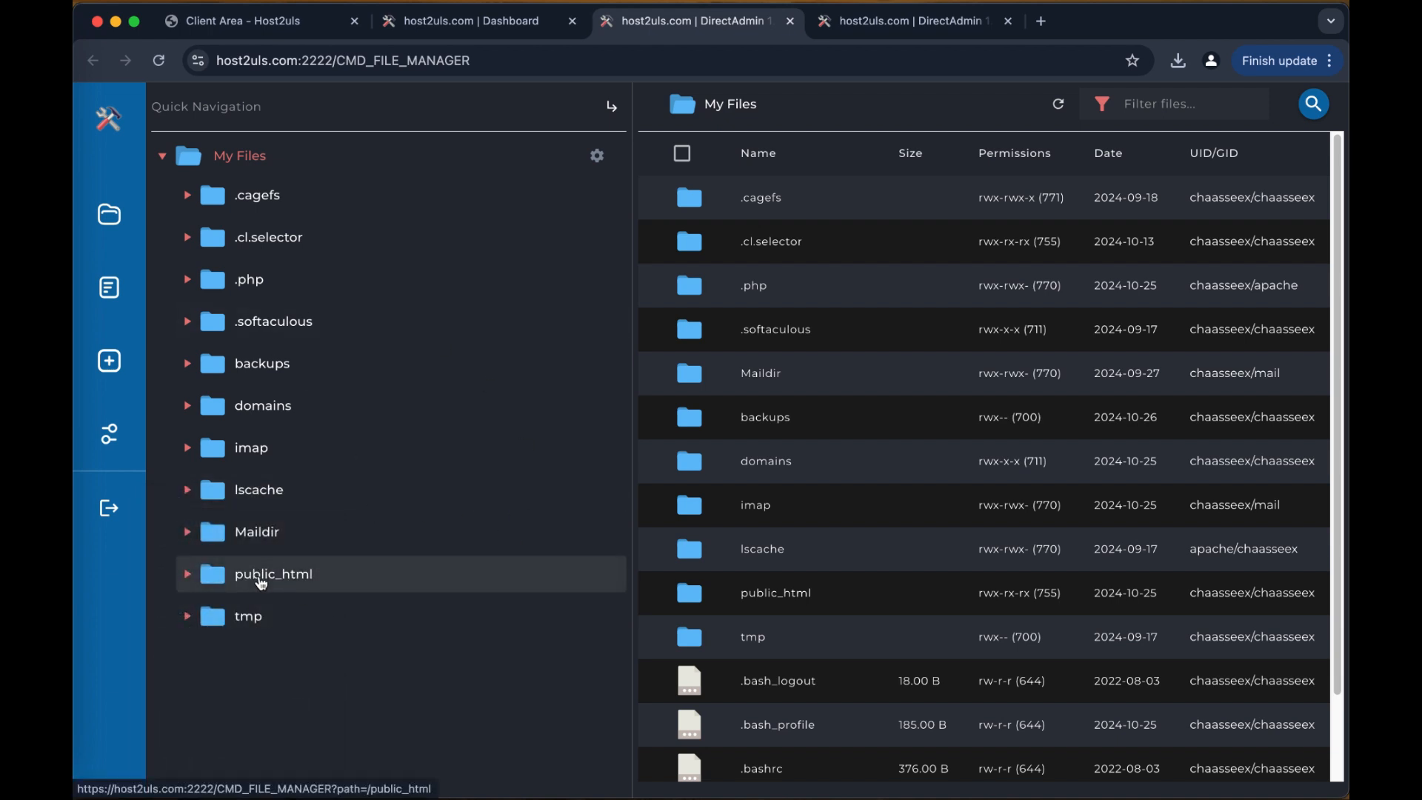
# Open the public_html folder and remove demo_website.zip to the trash
pyautogui.click(261, 582)
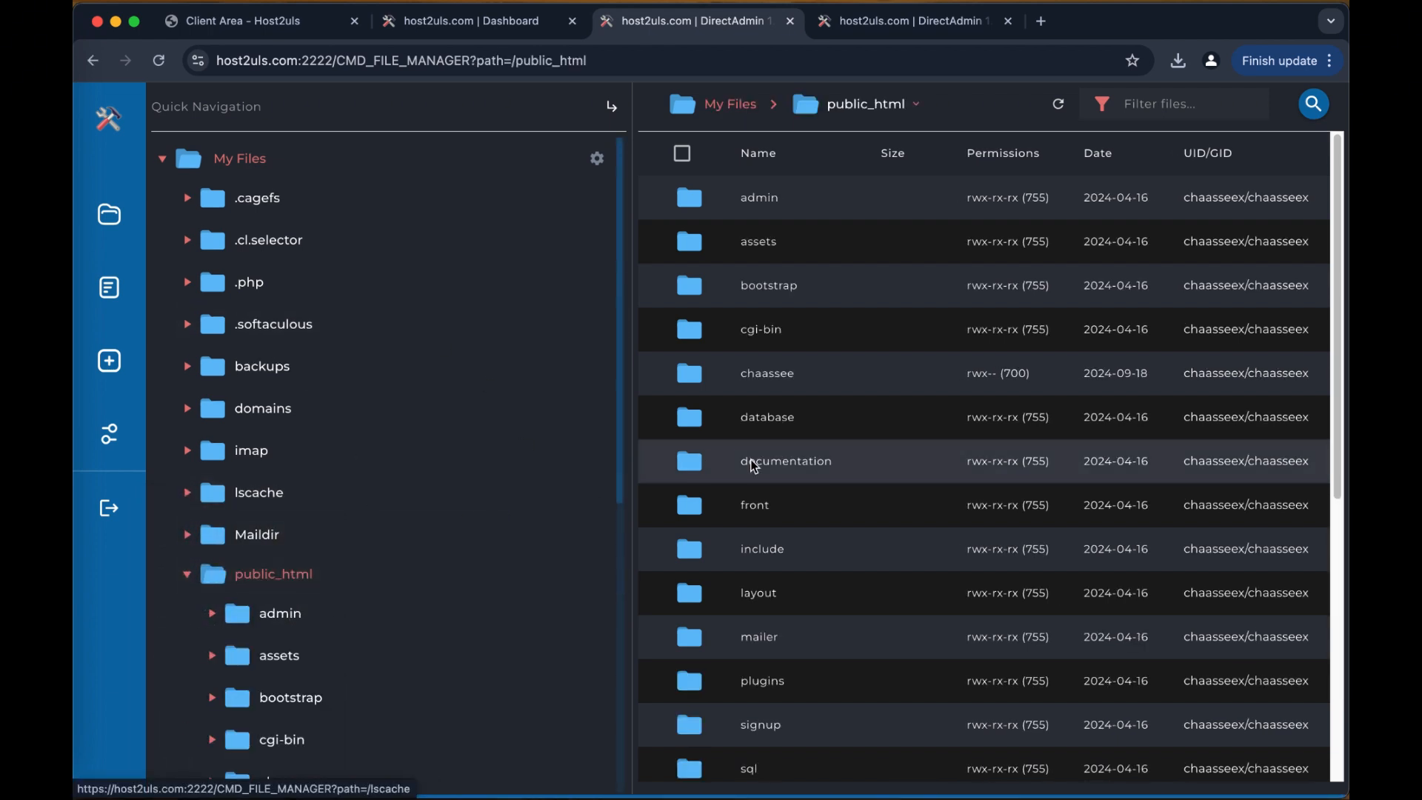
pyautogui.scroll(-7, 763, 482)
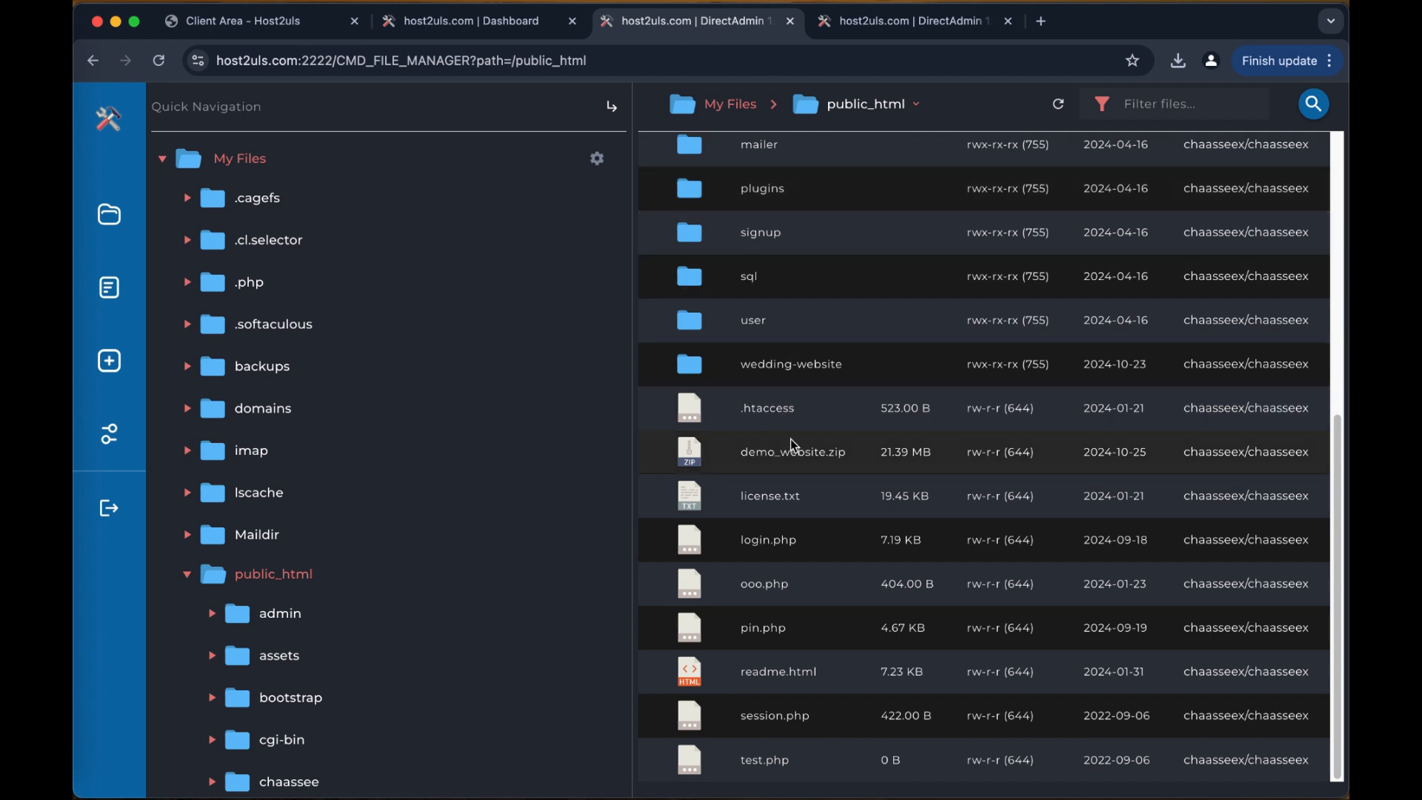
pyautogui.click(791, 457)
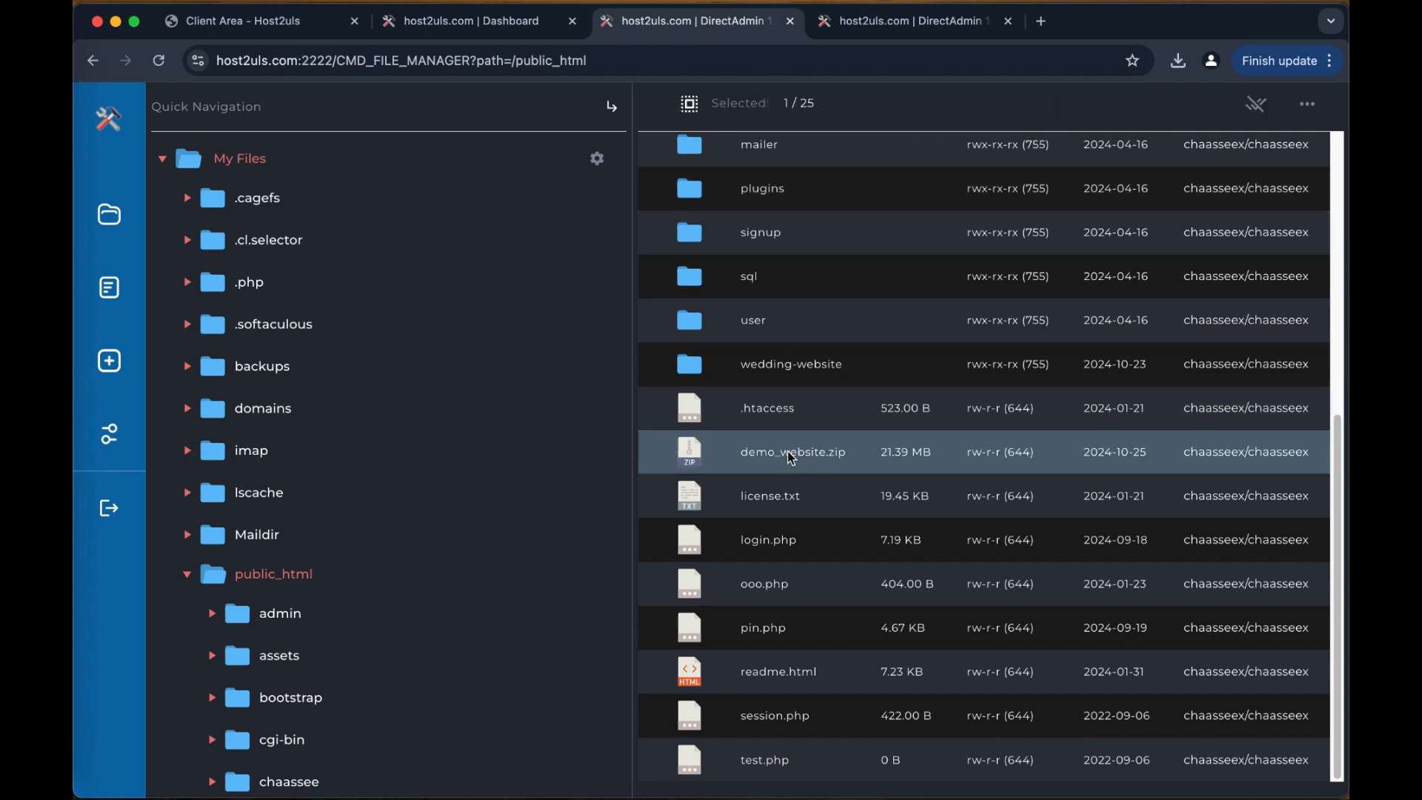
pyautogui.rightClick(789, 451)
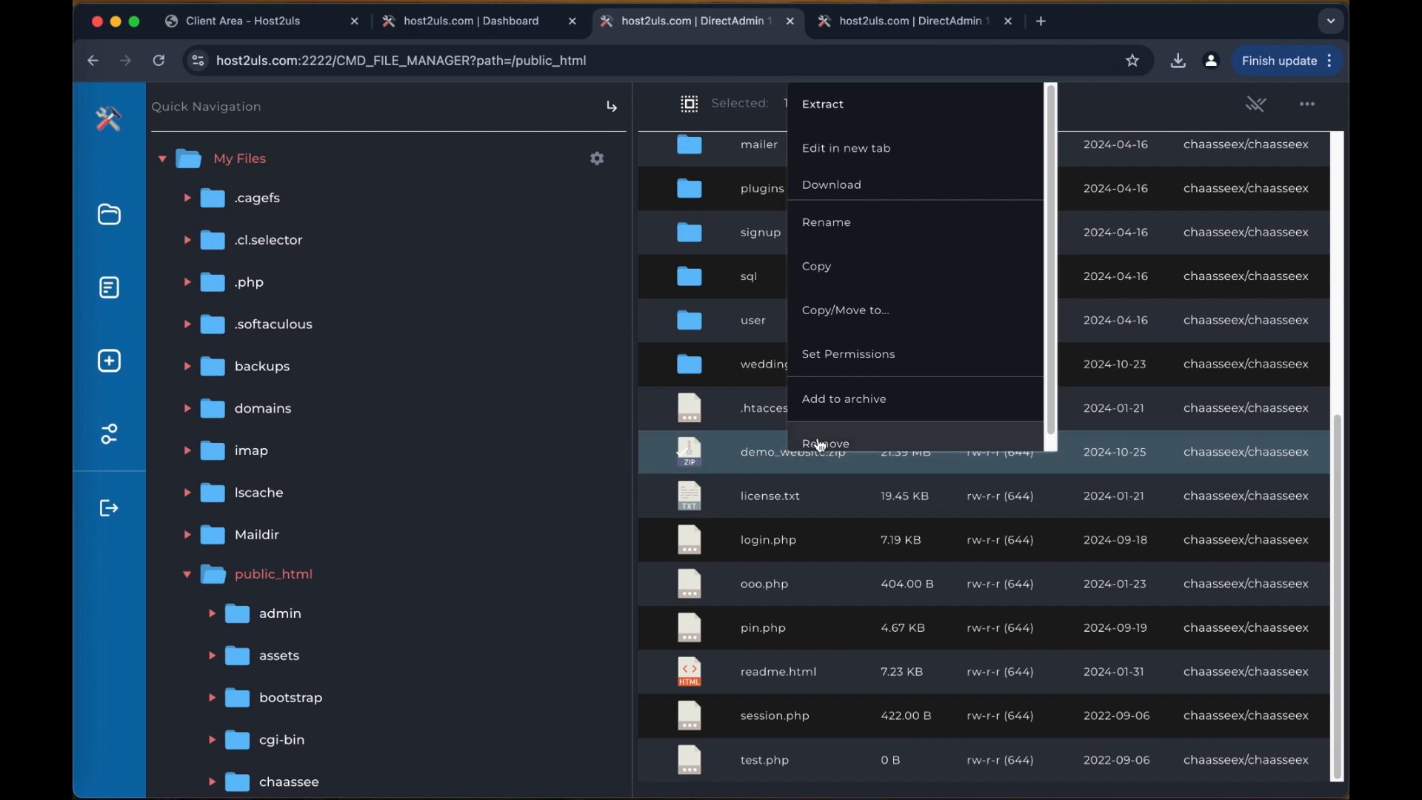
pyautogui.click(809, 442)
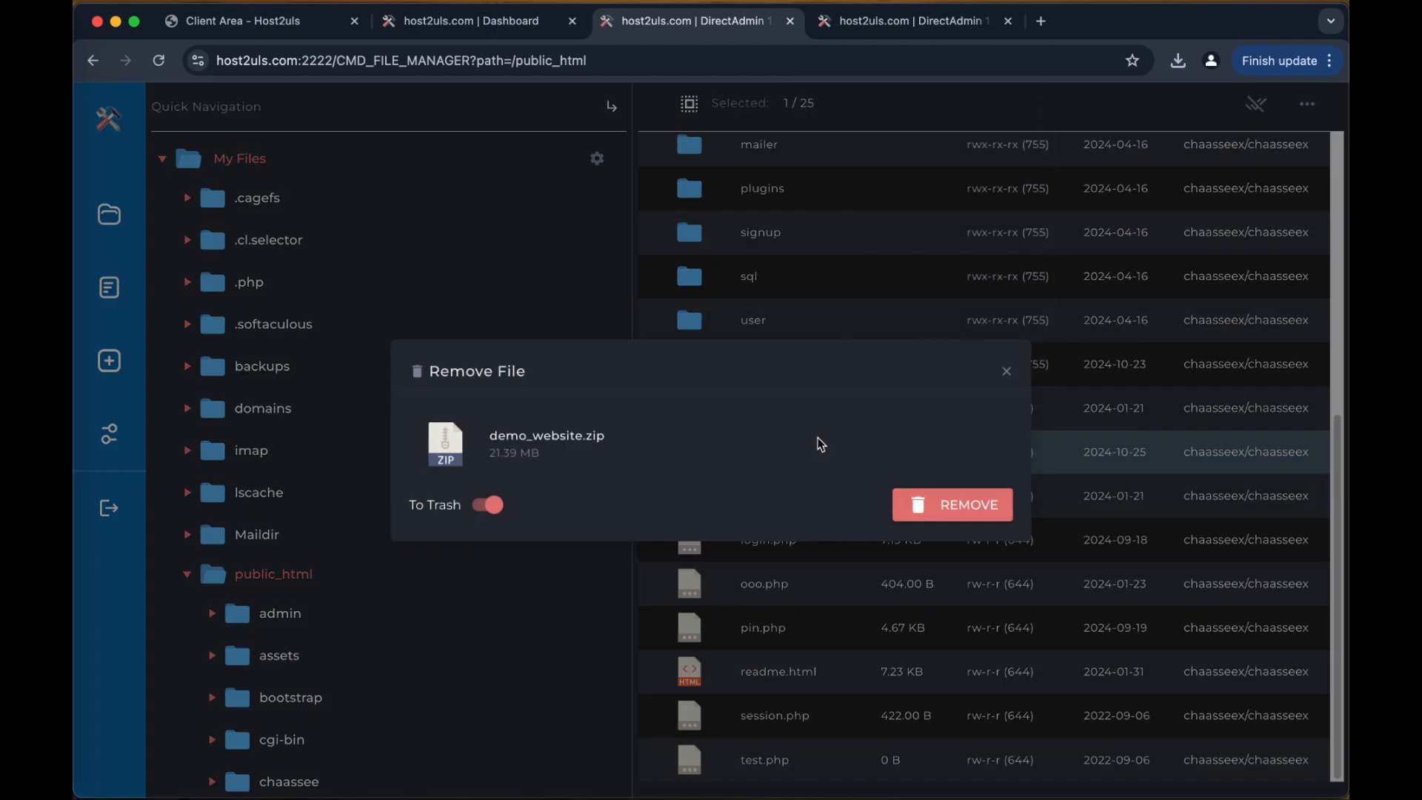
pyautogui.click(952, 515)
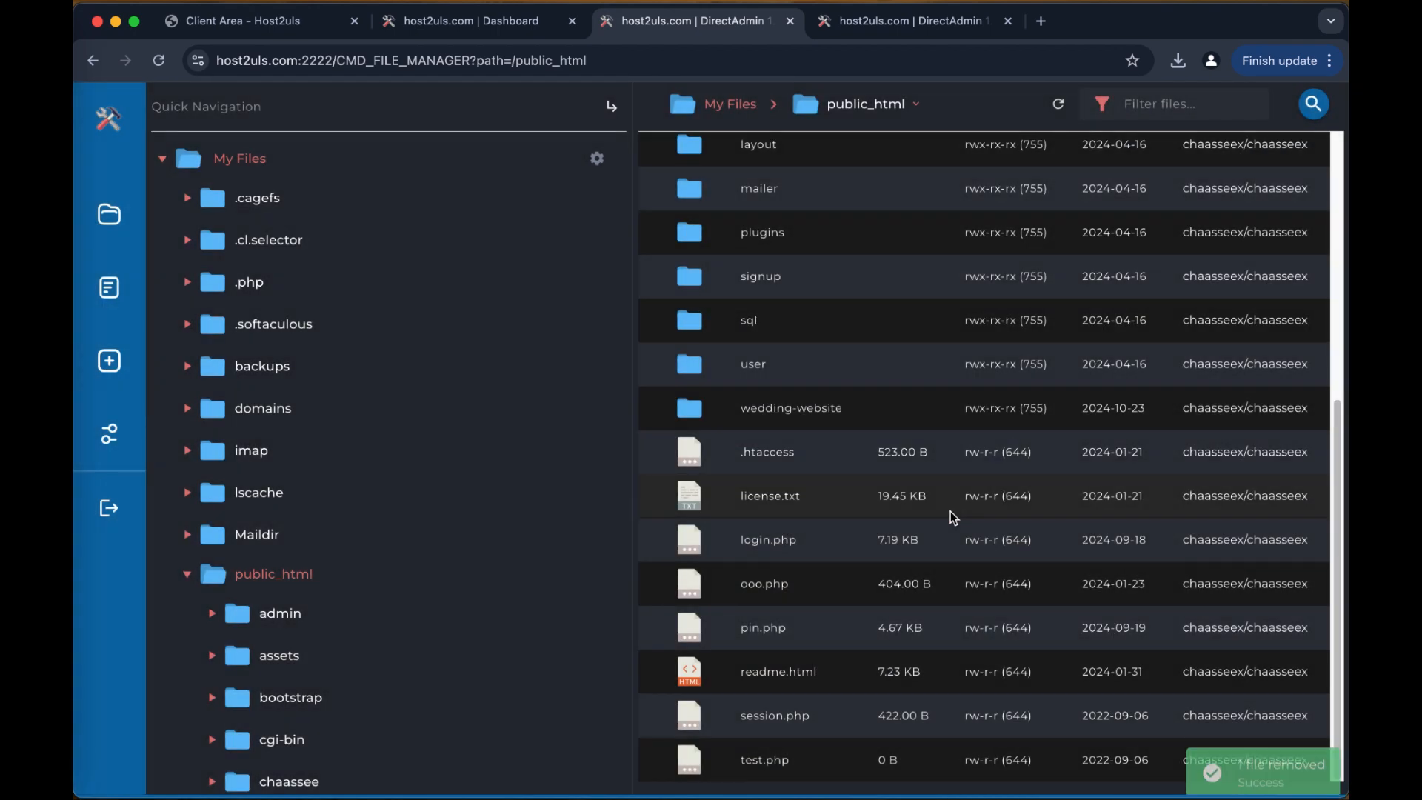
# Compress all files and folders in public_html into a zip archive named webbackup, stored in /public_html
pyautogui.scroll(6, 800, 371)
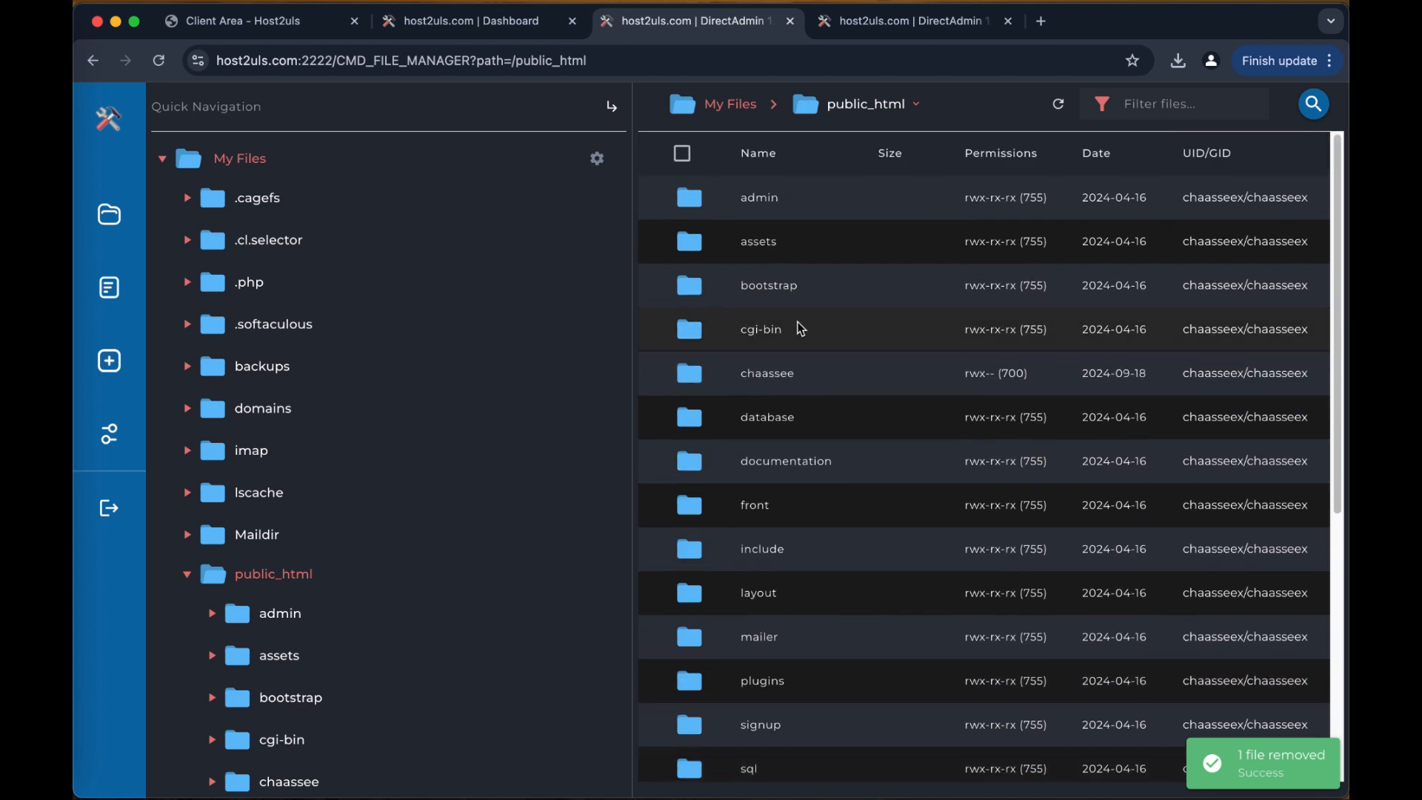
pyautogui.click(681, 153)
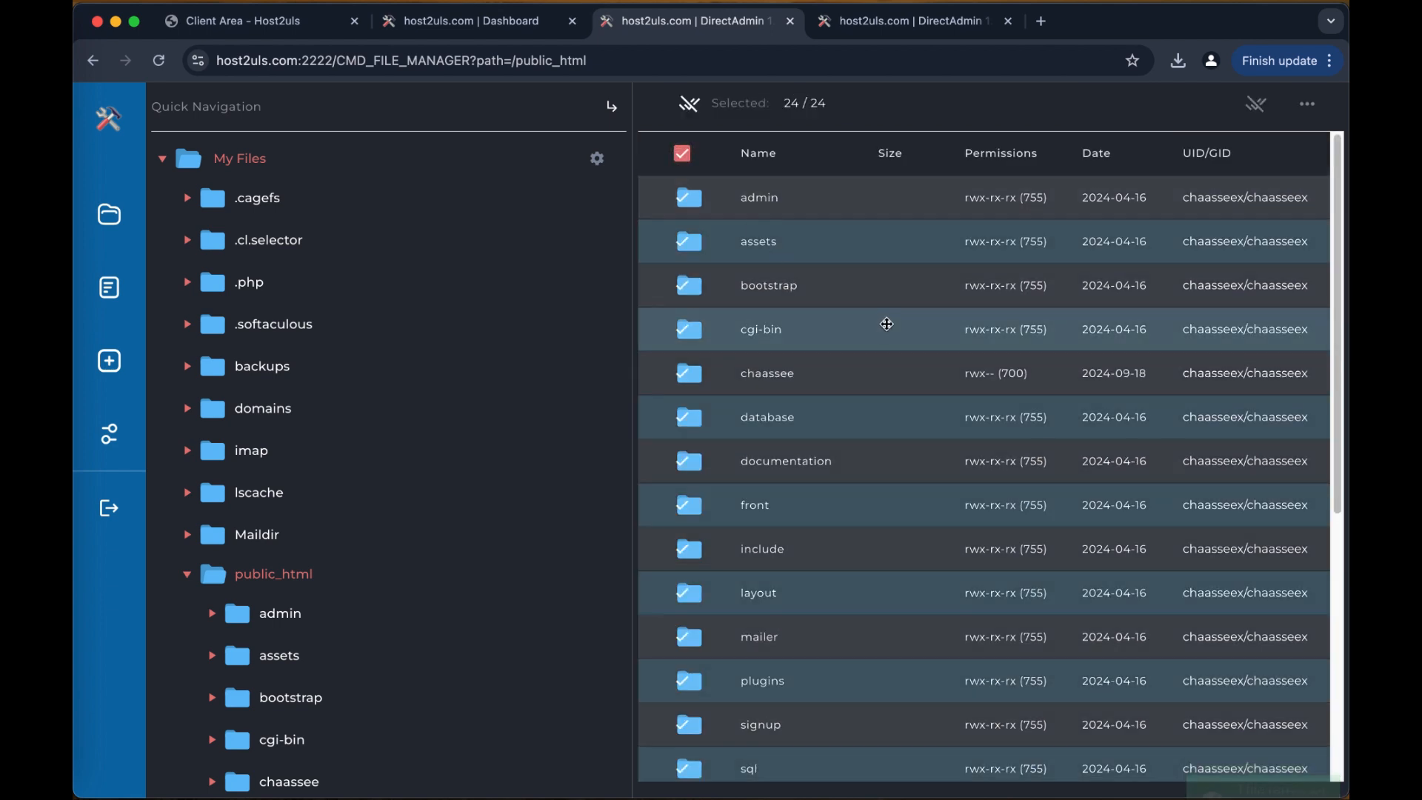
pyautogui.rightClick(1030, 292)
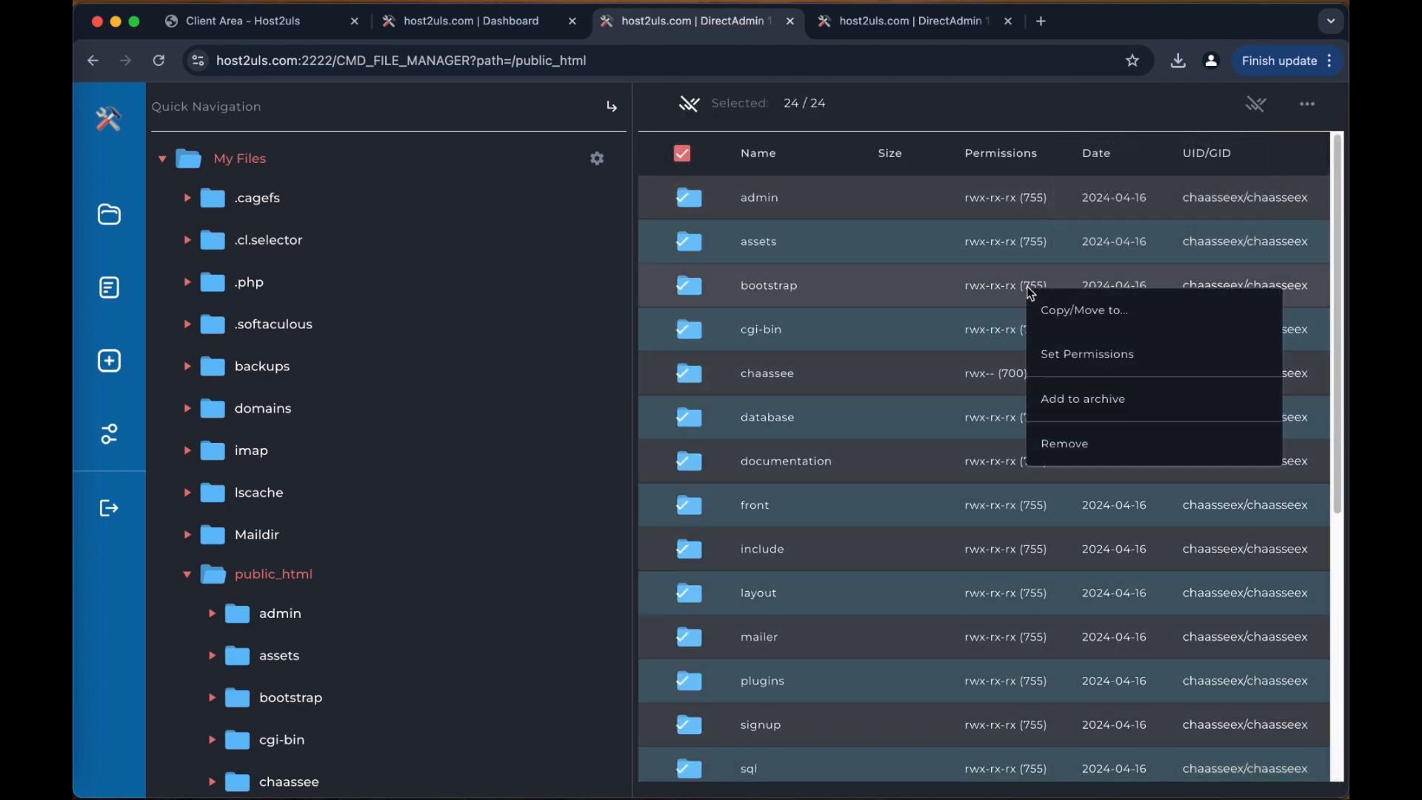
pyautogui.click(1090, 404)
pyautogui.doubleClick(432, 455)
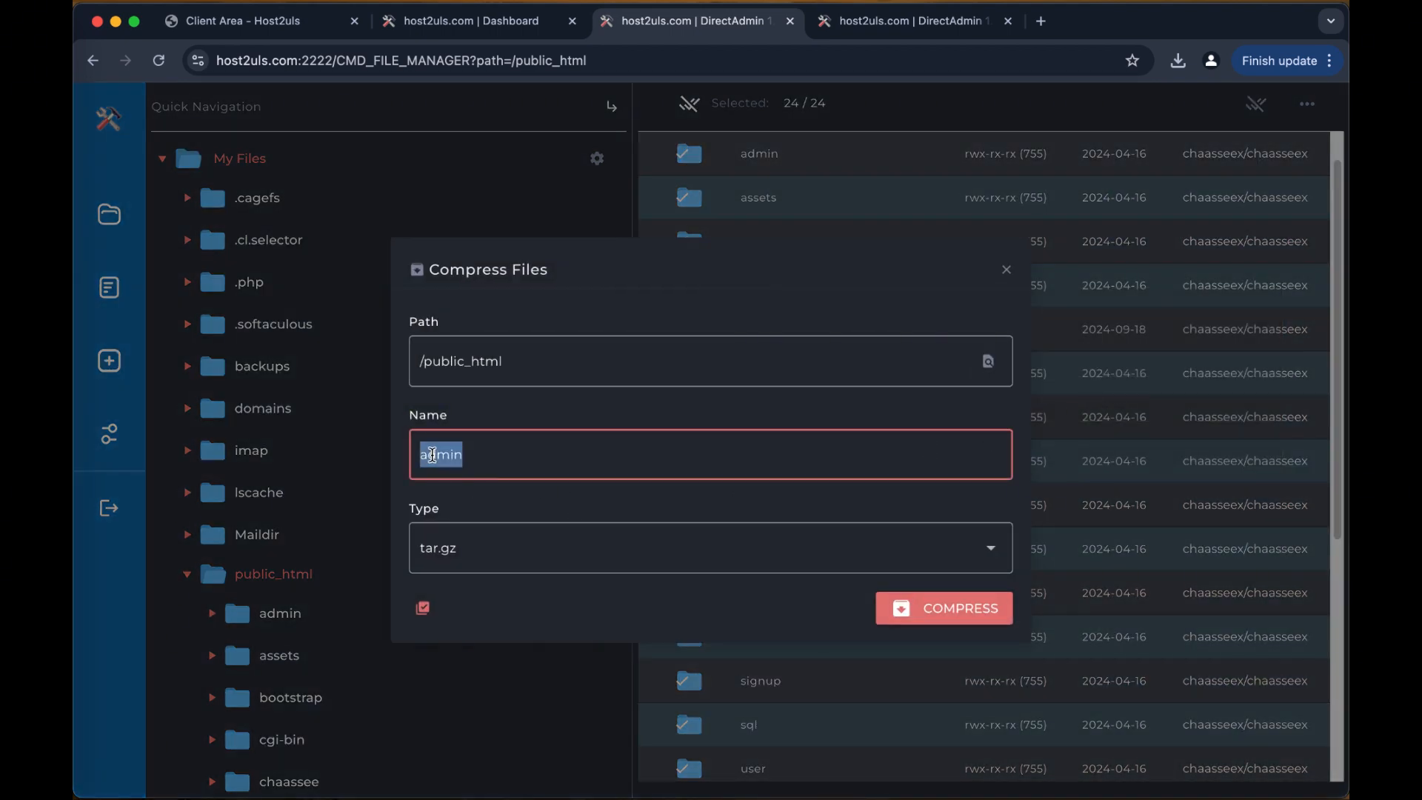
pyautogui.write('webbackup')
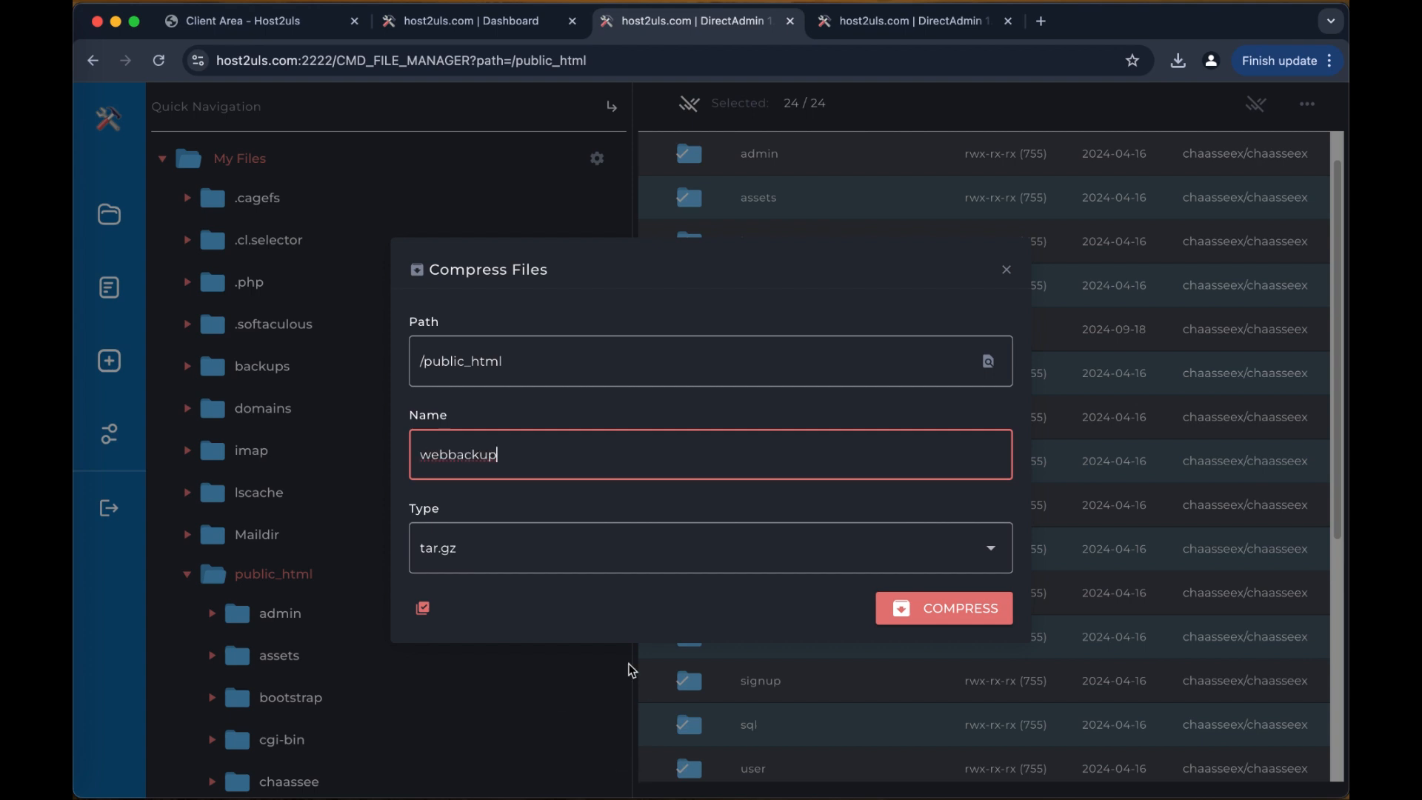
pyautogui.click(580, 547)
pyautogui.click(518, 637)
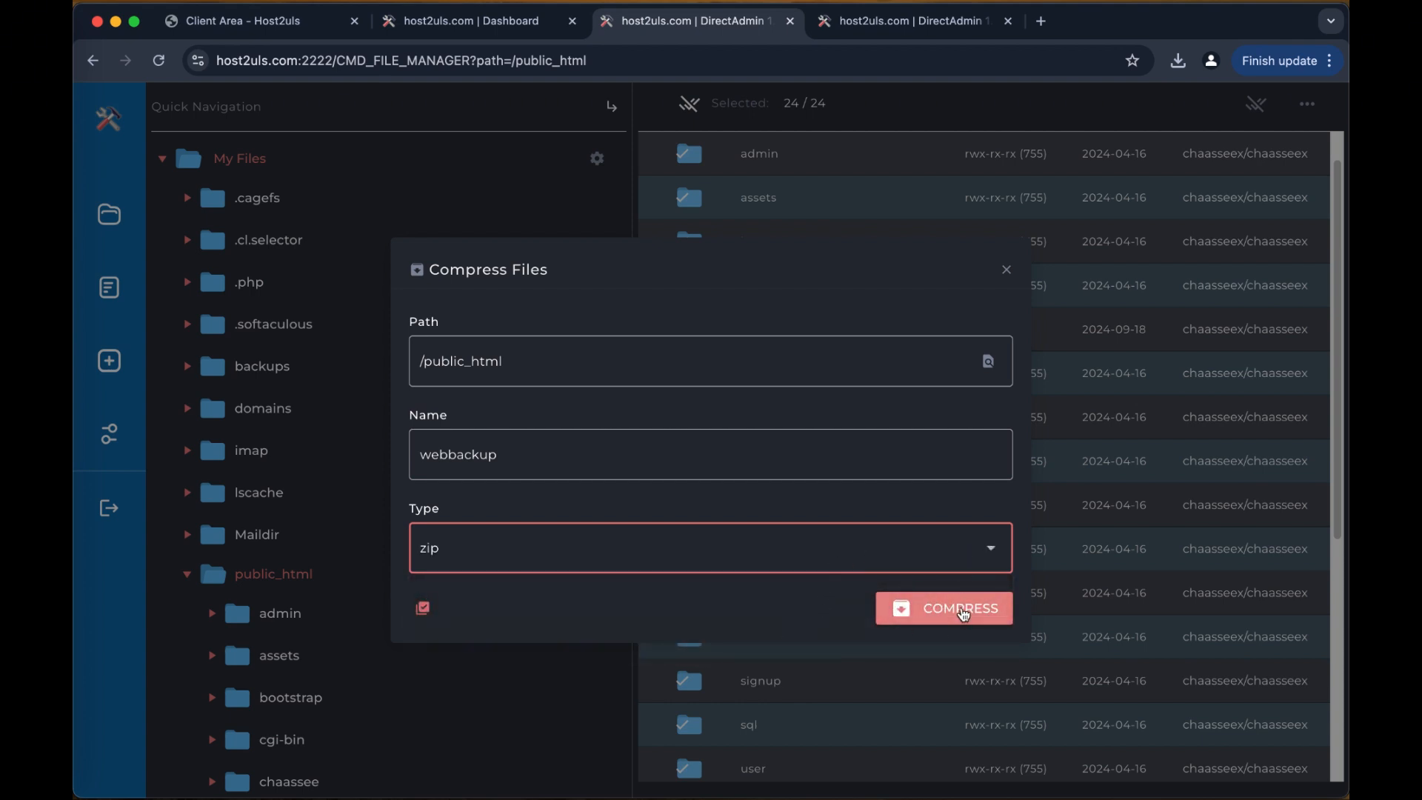
pyautogui.click(962, 612)
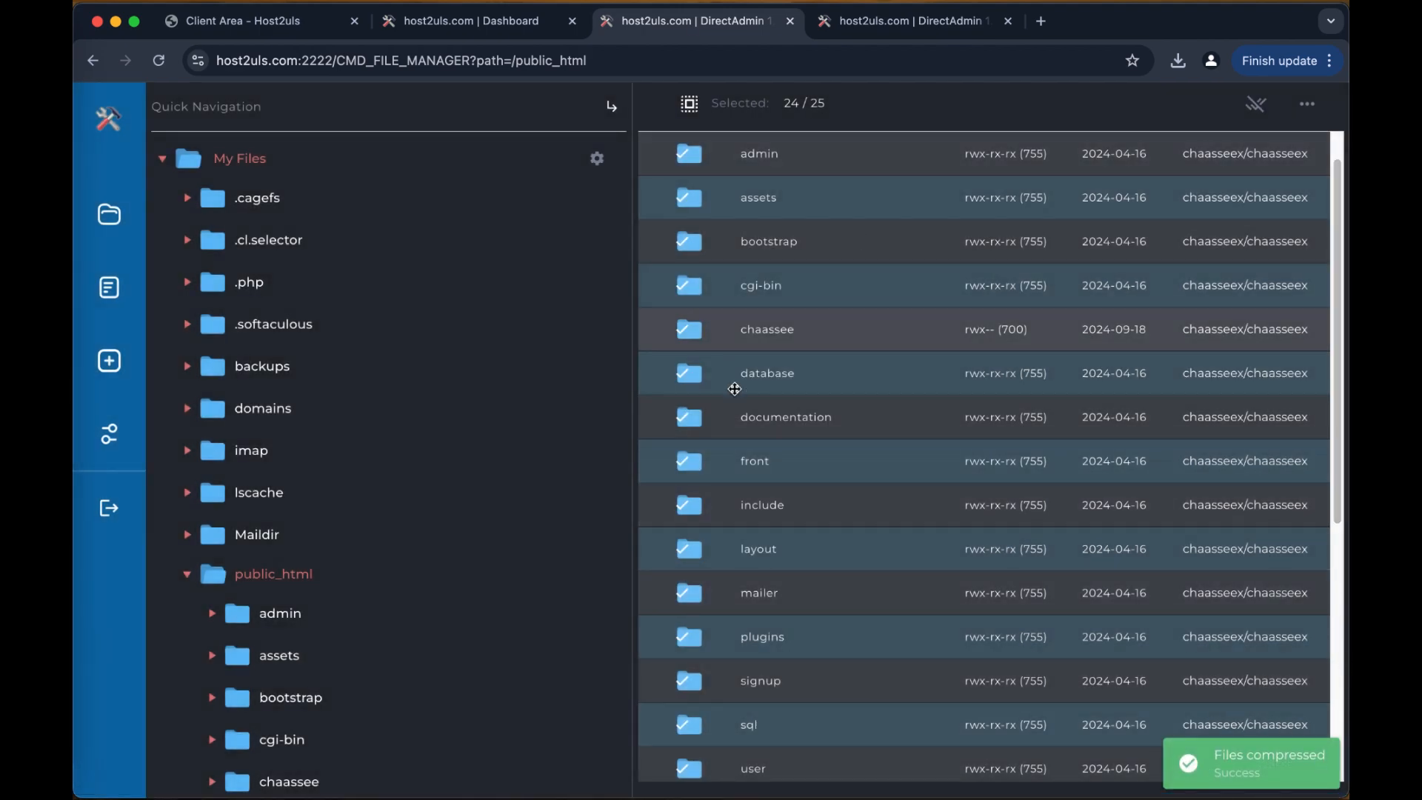
# Clear the file selection in public_html and download webbackup.zip
pyautogui.scroll(-6, 771, 374)
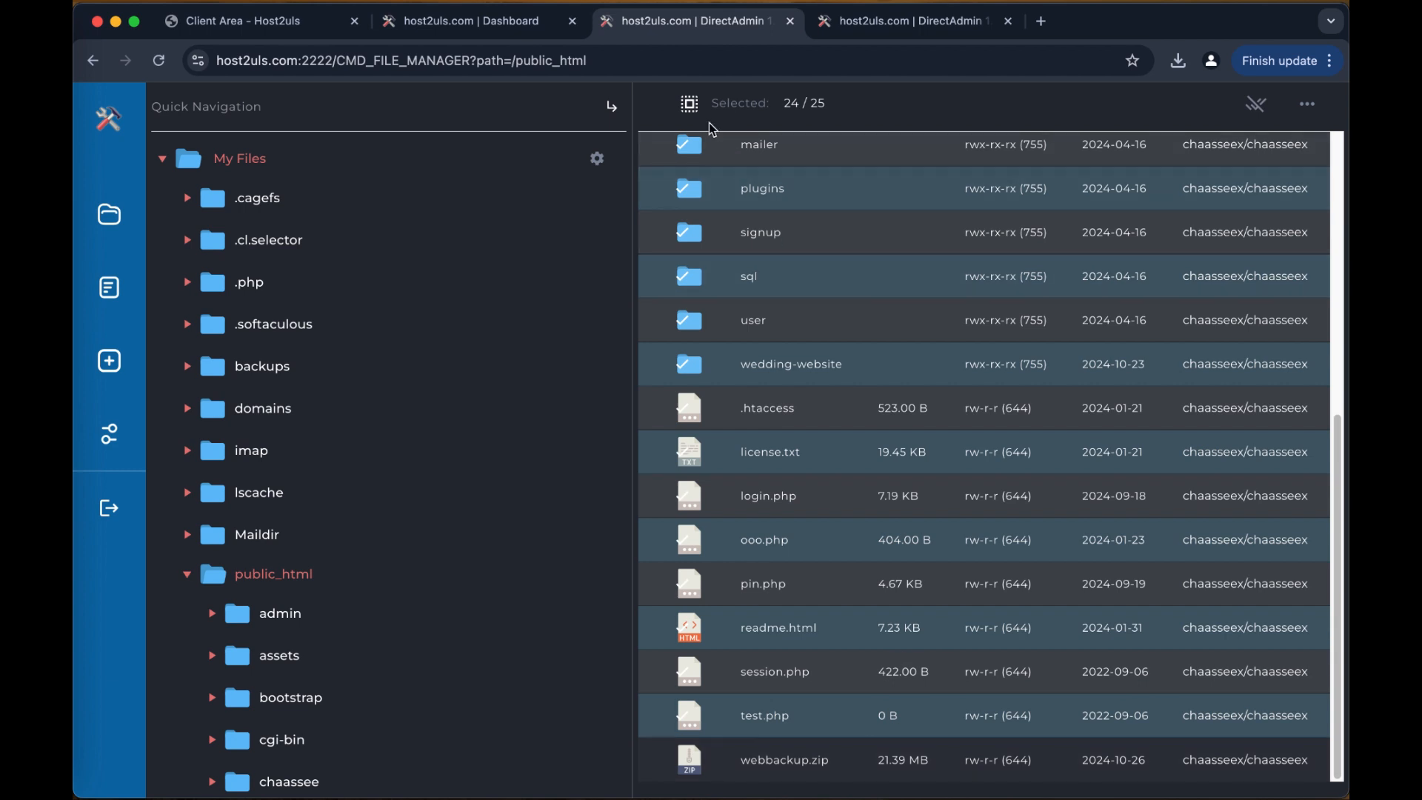
pyautogui.click(689, 103)
pyautogui.click(689, 103)
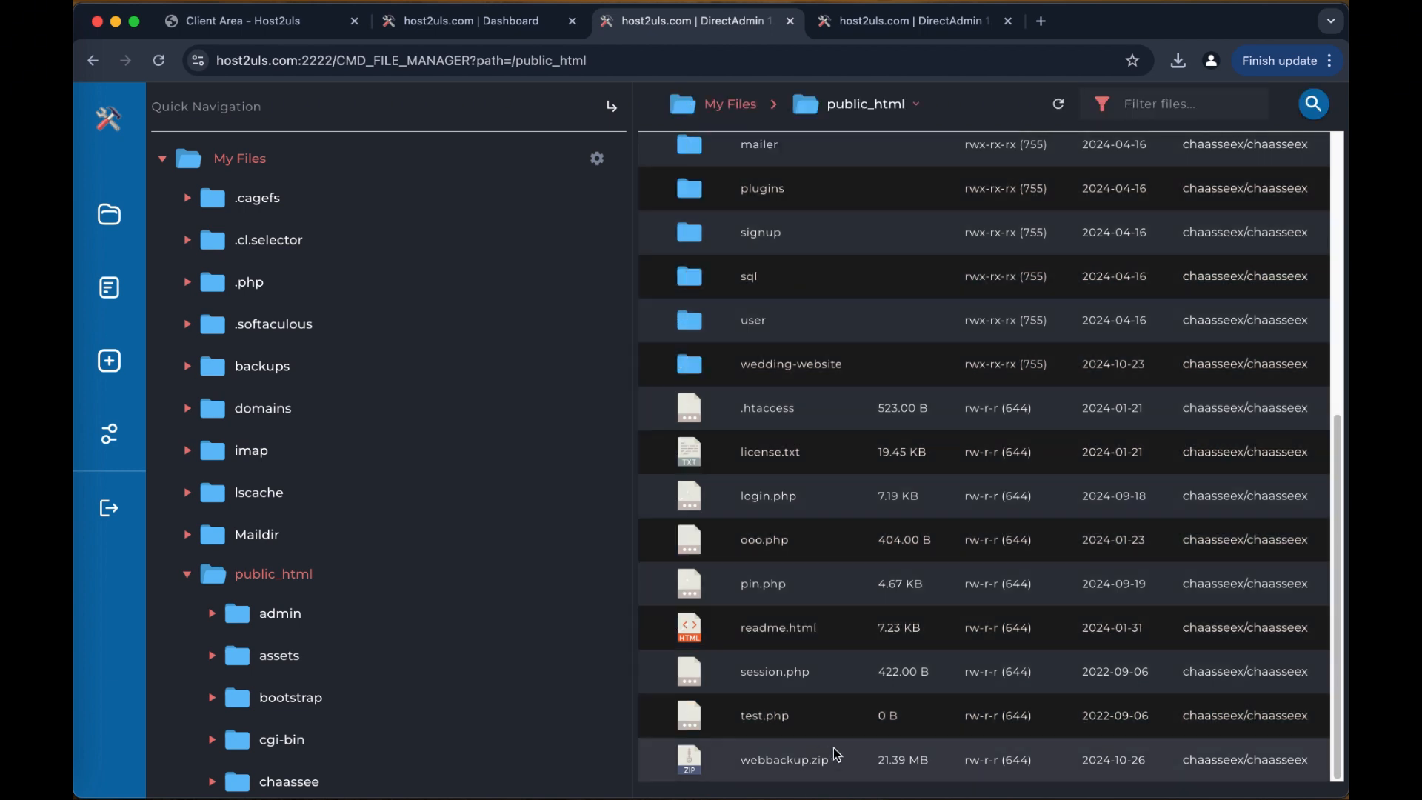
pyautogui.rightClick(848, 760)
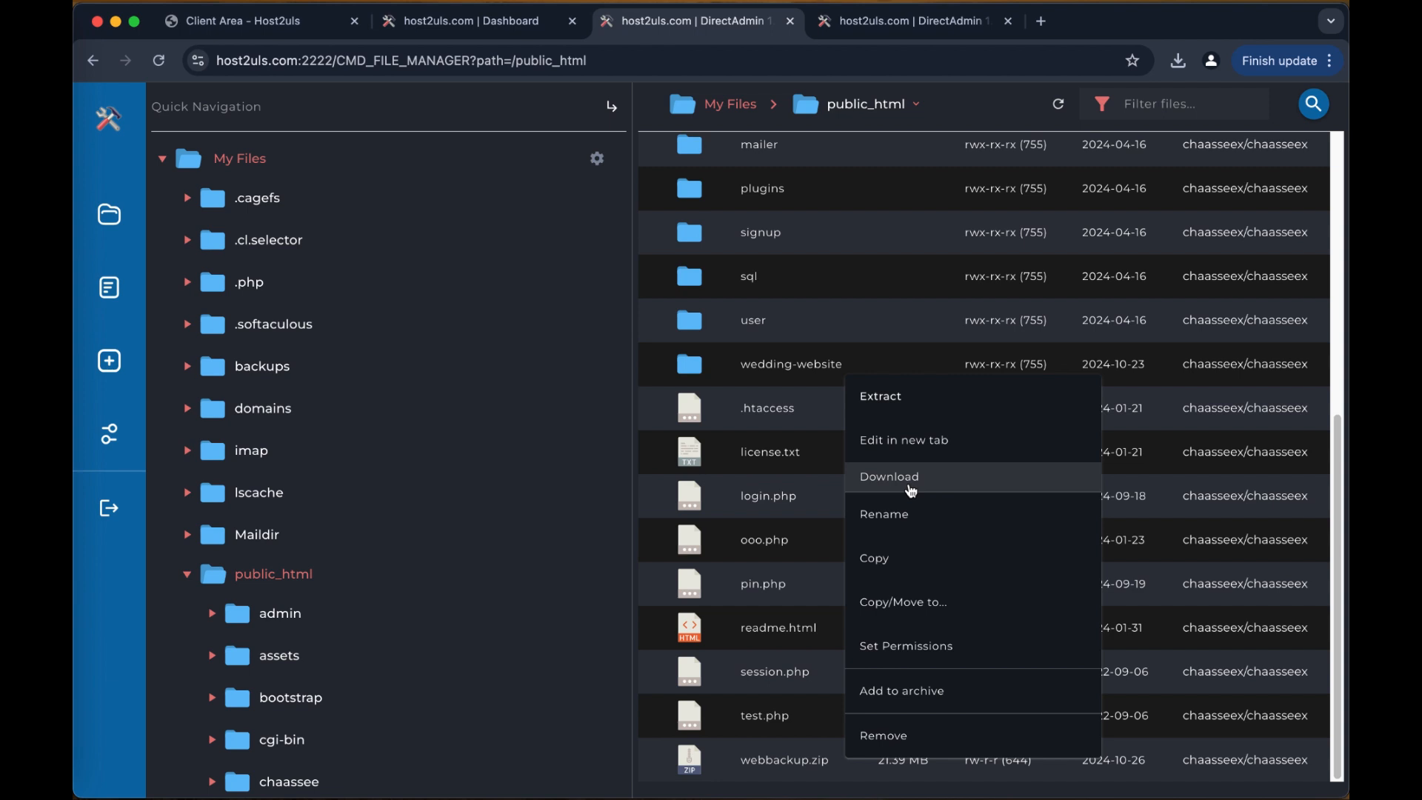
pyautogui.click(909, 486)
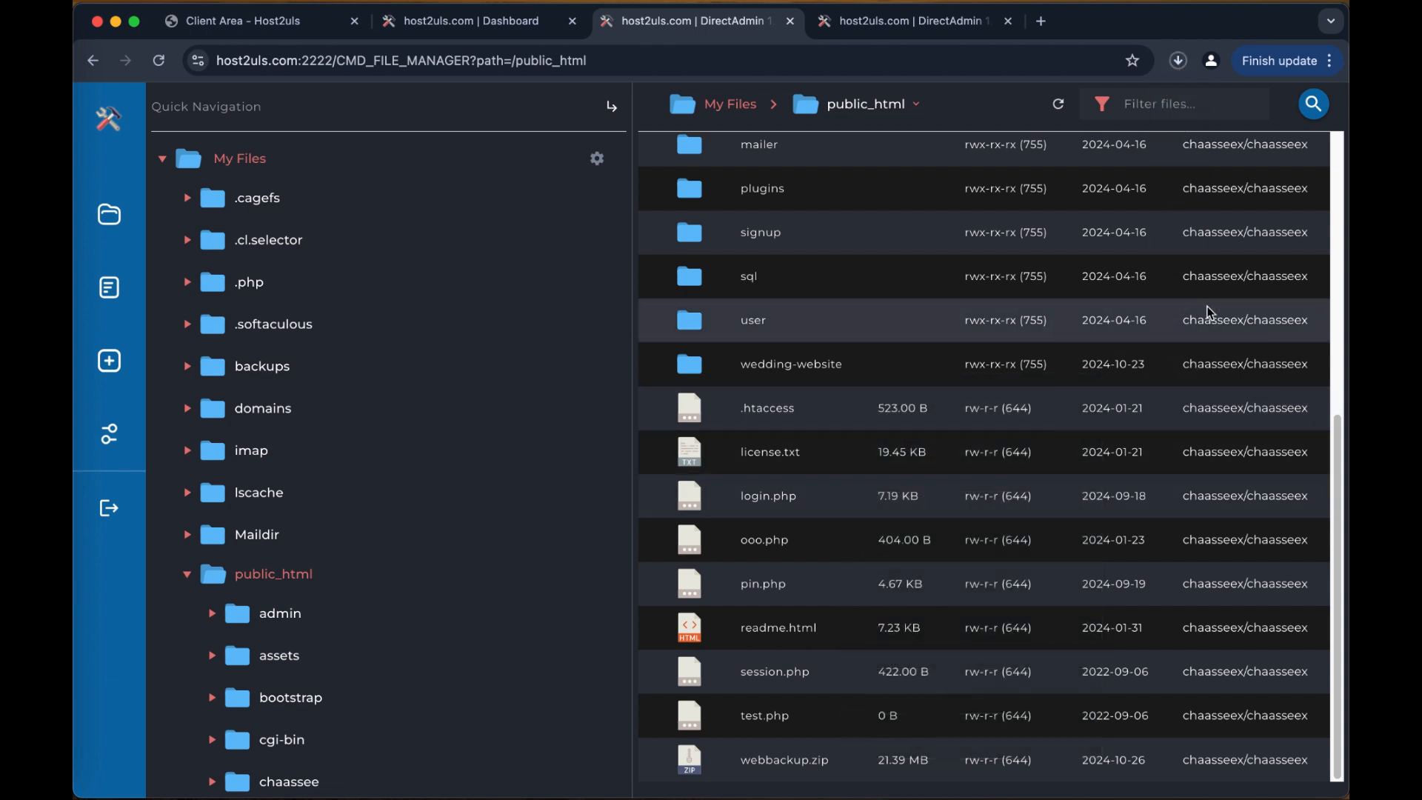
# Check the progress of the webbackup.zip download in the browser's recent download history
pyautogui.click(1177, 60)
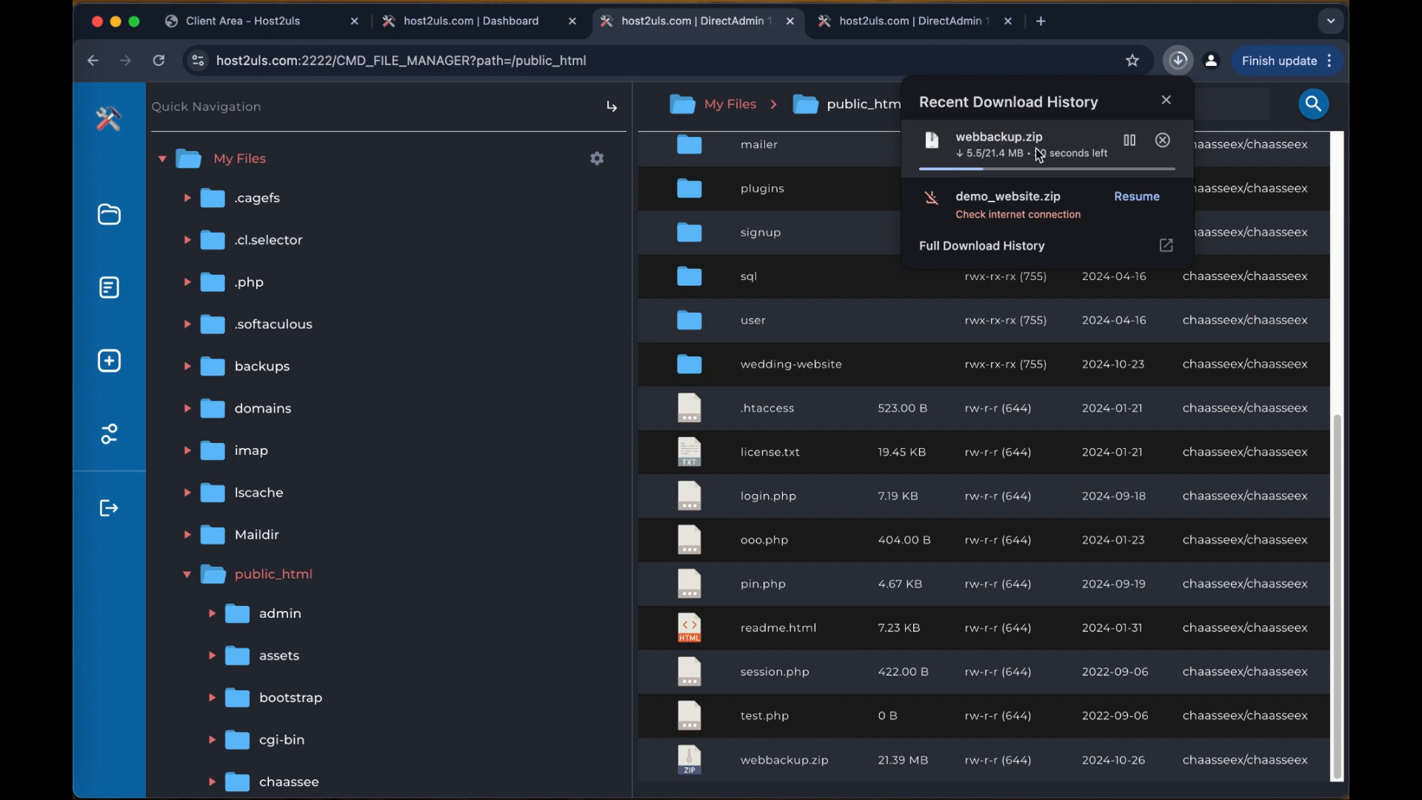
pyautogui.click(1182, 63)
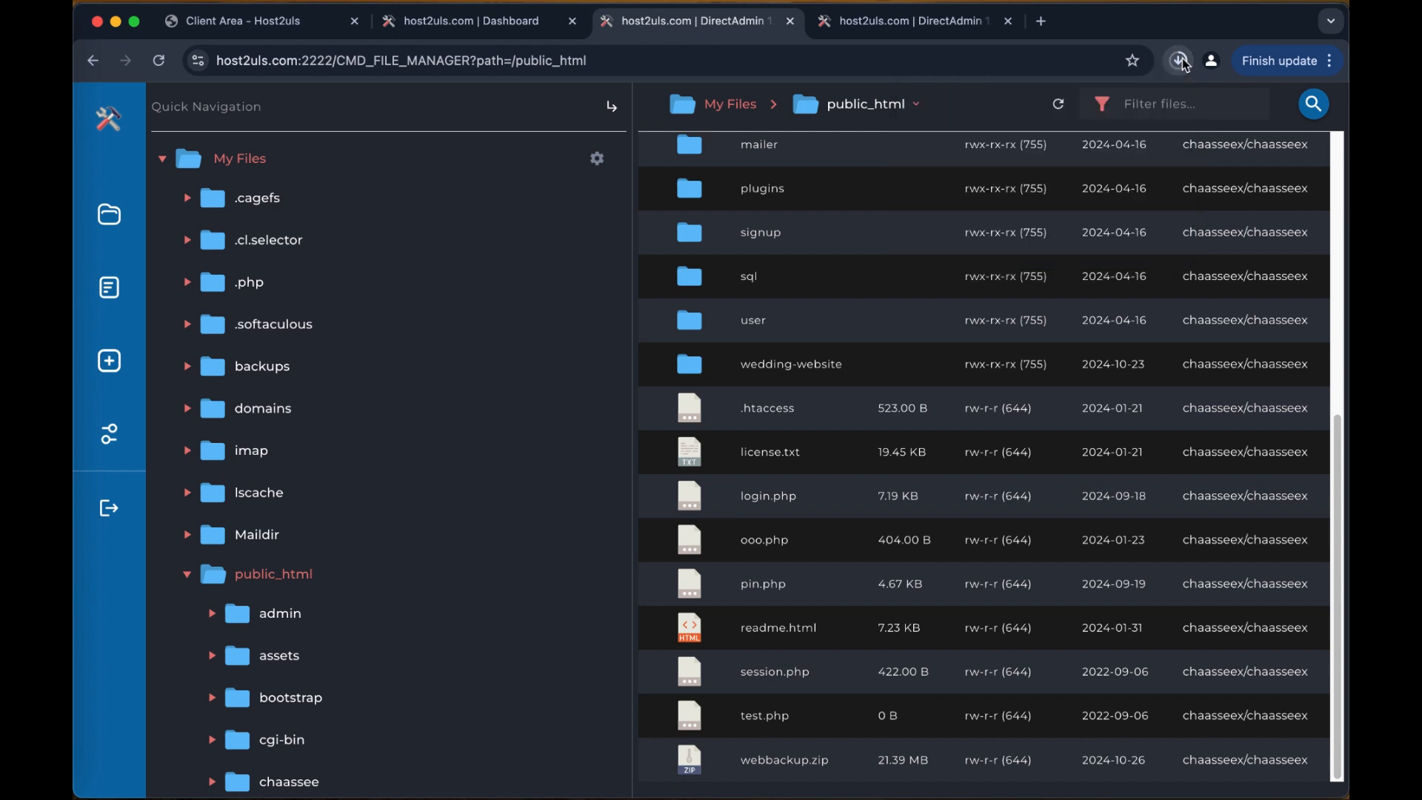
# Return to the dashboard and open the Databases page from the Account Manager section
pyautogui.click(503, 26)
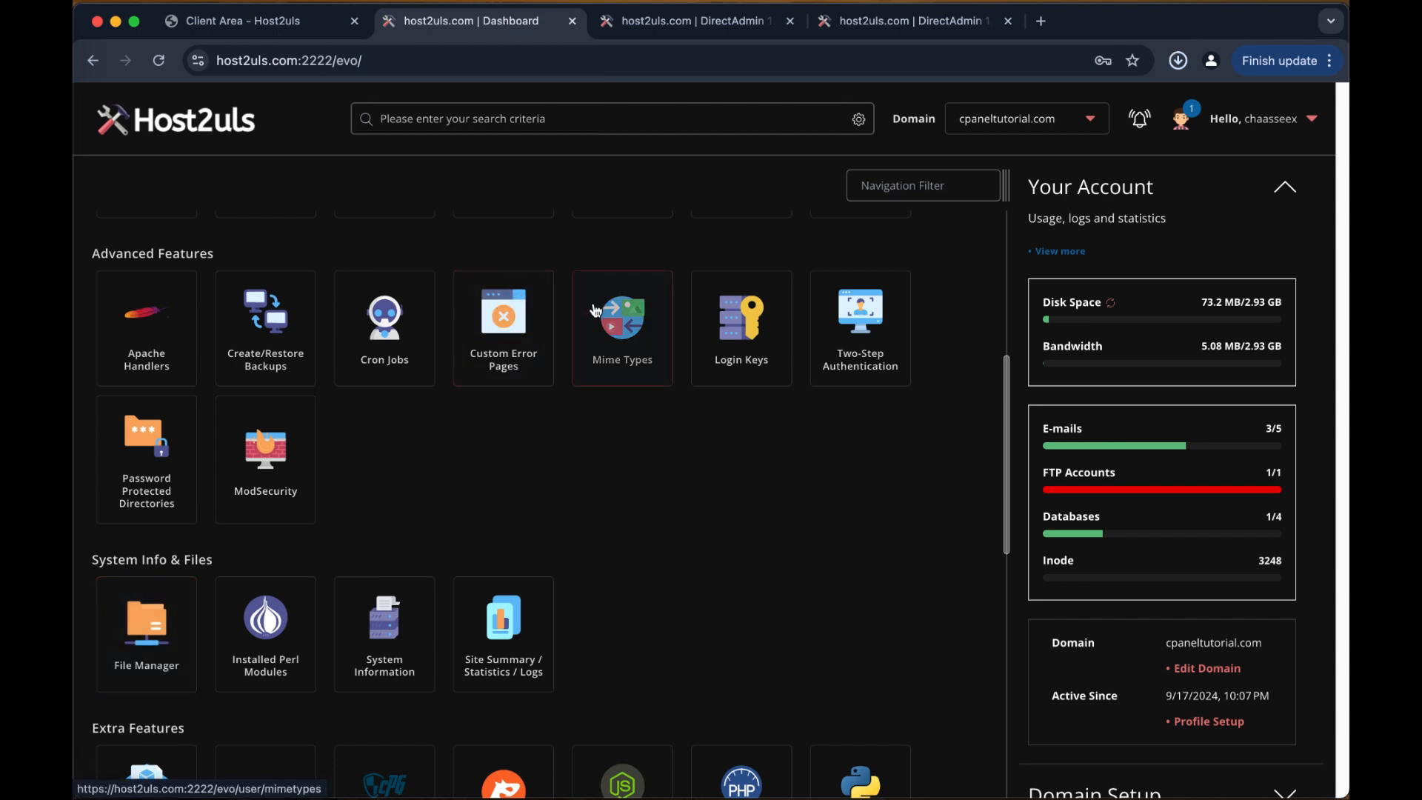
pyautogui.scroll(5, 640, 318)
pyautogui.scroll(1, 646, 313)
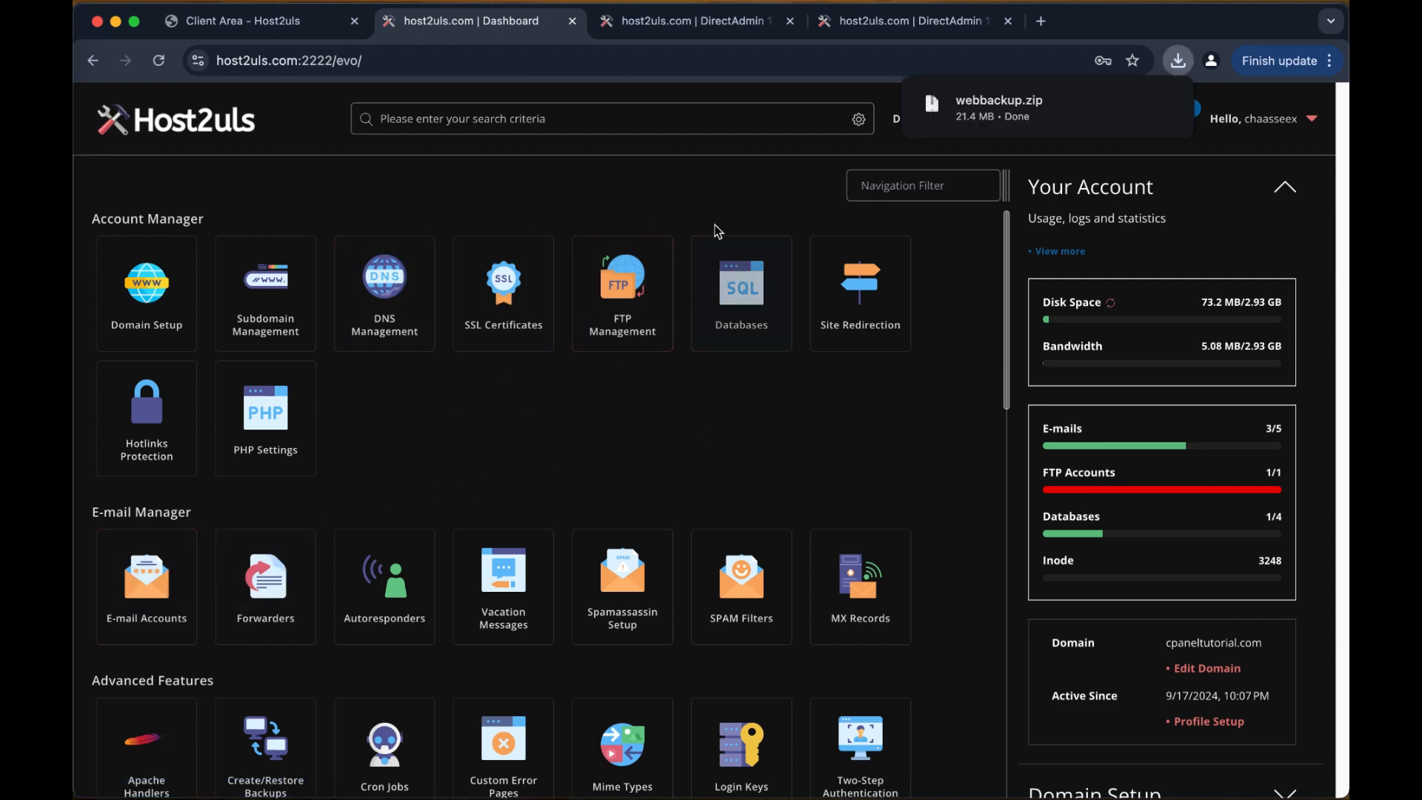
pyautogui.moveTo(997, 90)
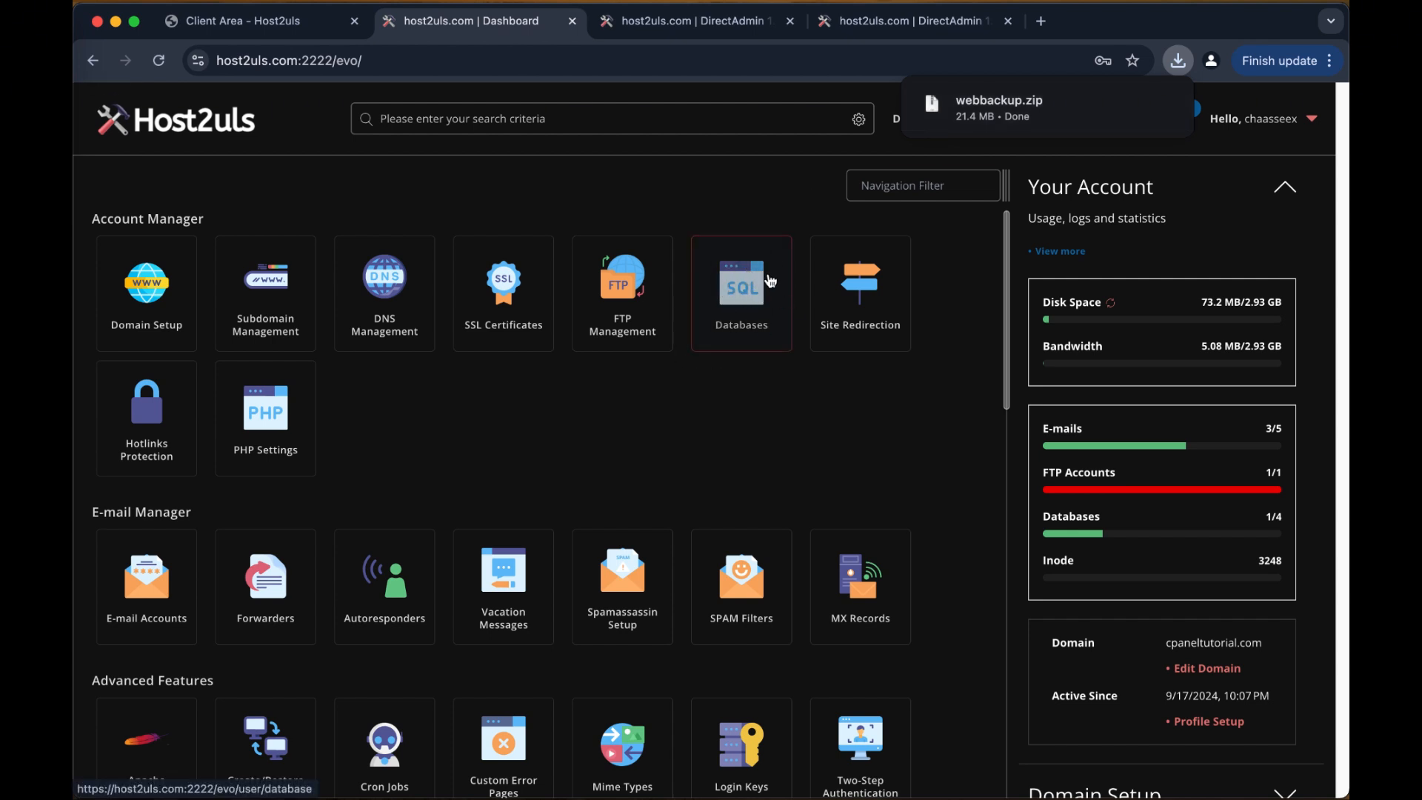
pyautogui.click(744, 280)
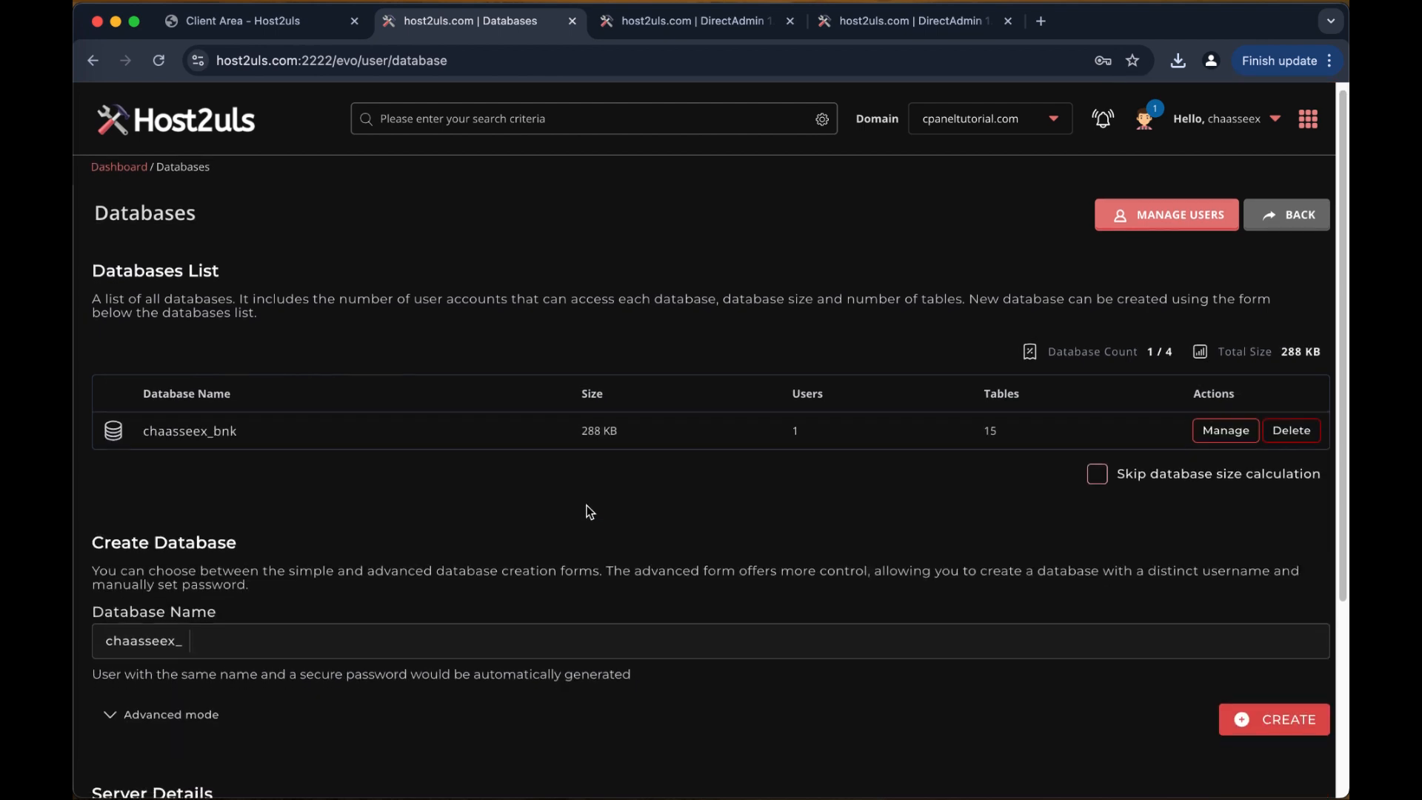
# Look over the Databases page and open the management page of the chaasseex_bnk database
pyautogui.scroll(-1, 586, 505)
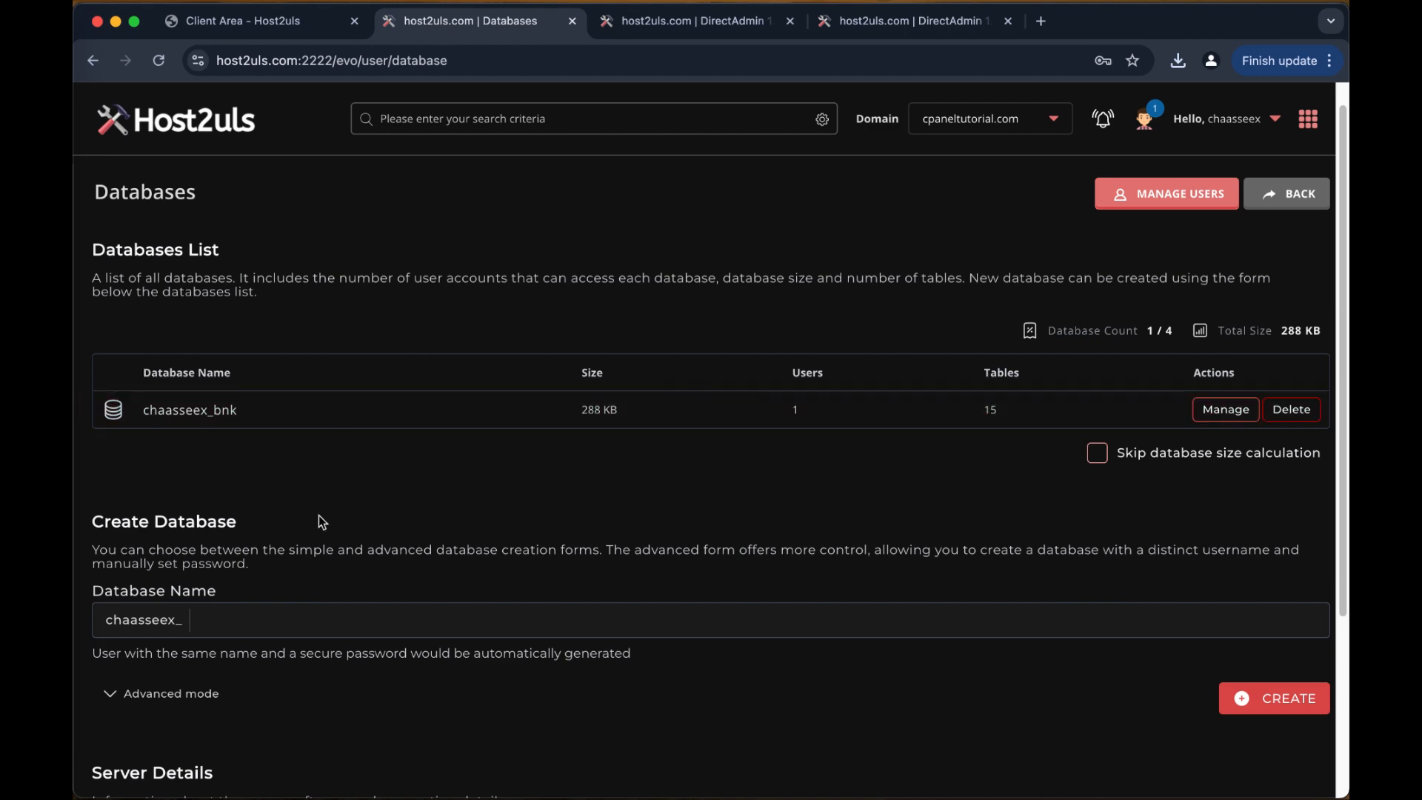
pyautogui.scroll(-3, 550, 483)
pyautogui.scroll(3, 349, 549)
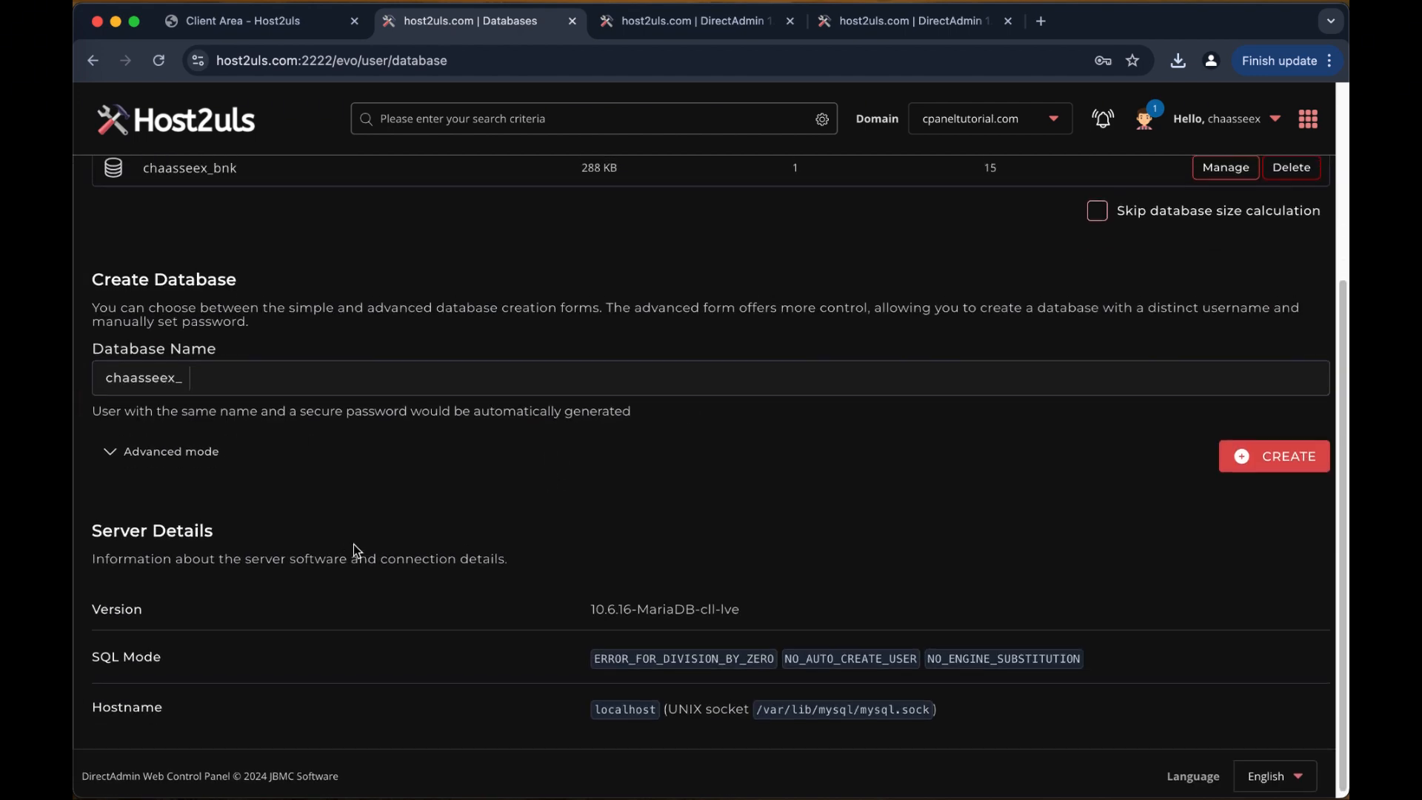
pyautogui.scroll(1, 119, 220)
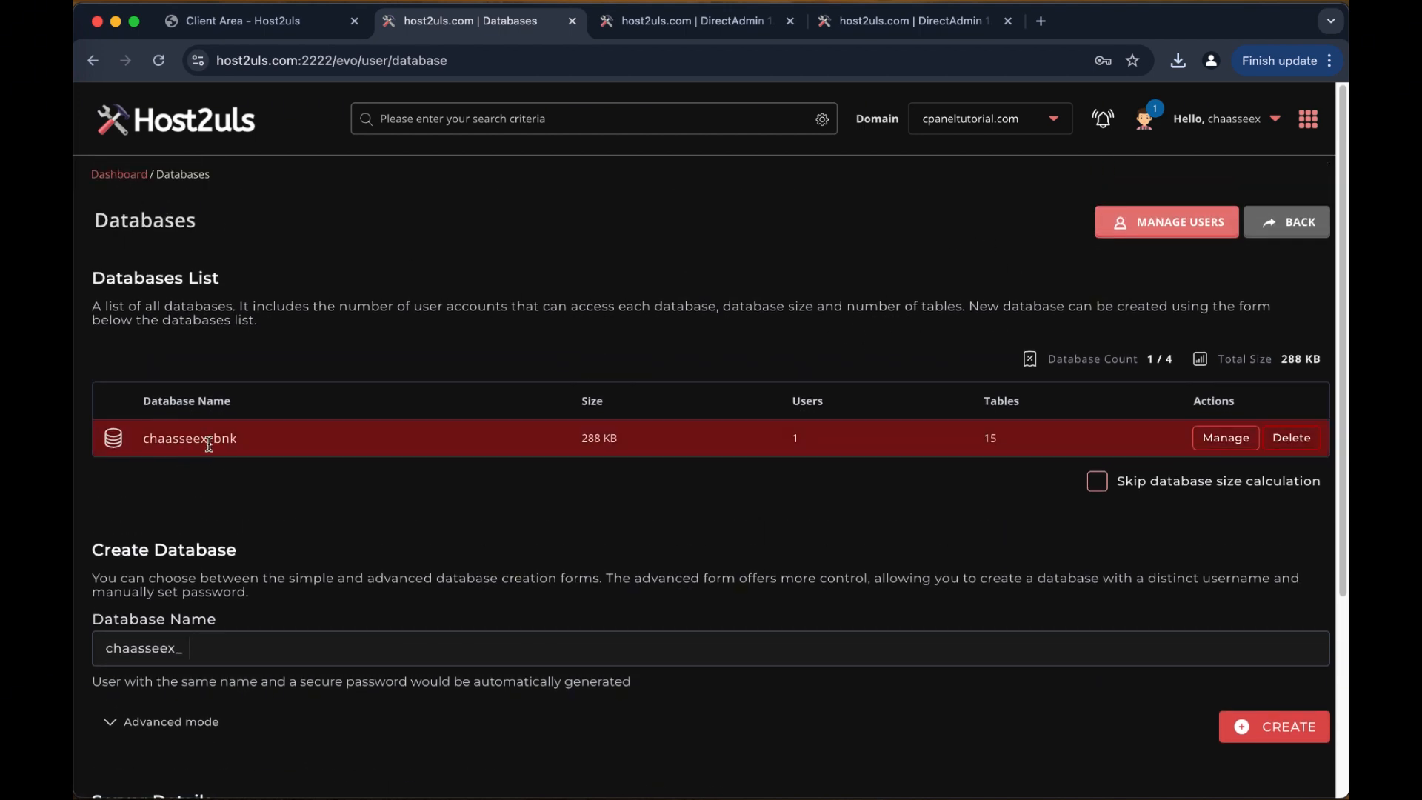
pyautogui.click(1223, 440)
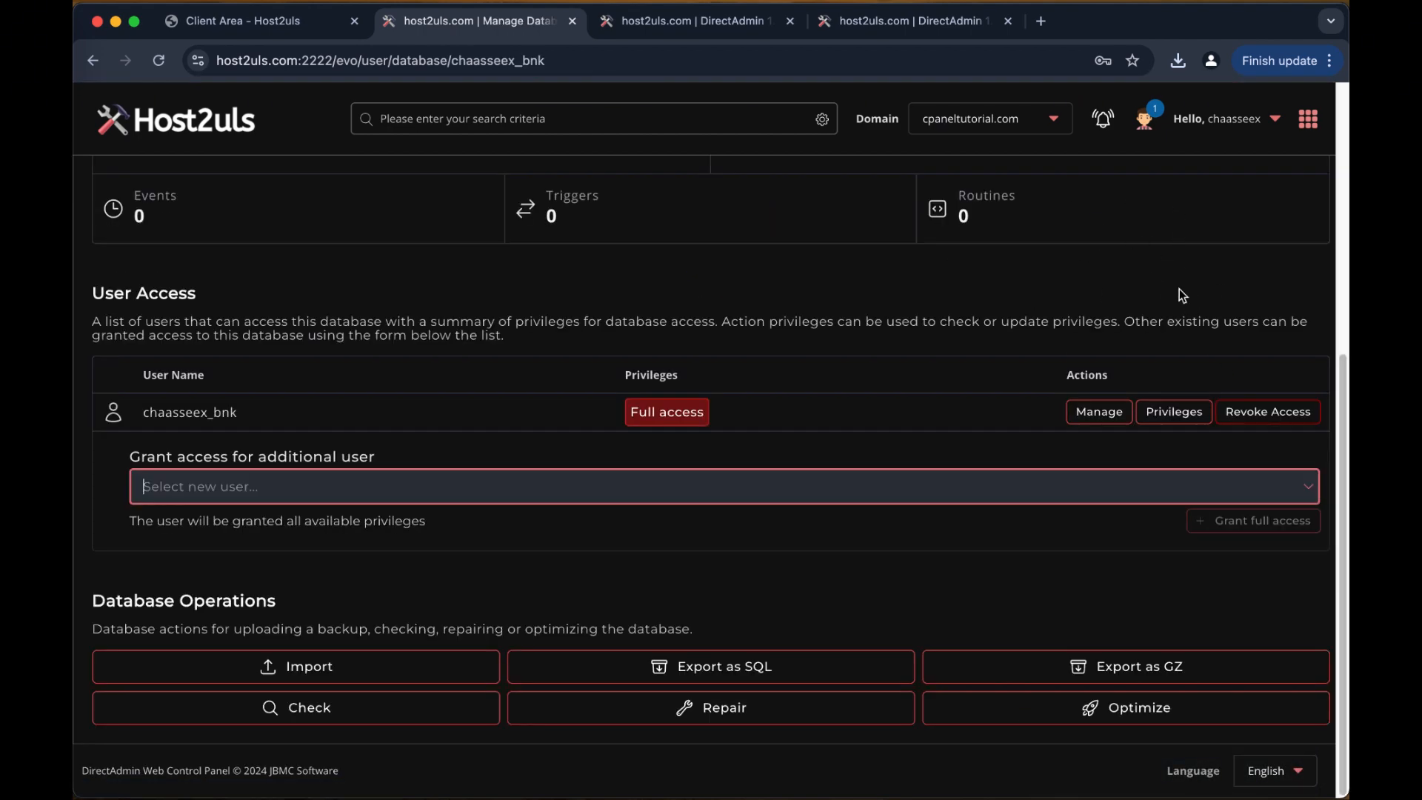
# Export the chaasseex_bnk database as an SQL file and return to the dashboard
pyautogui.scroll(3, 1177, 295)
pyautogui.scroll(4, 1174, 306)
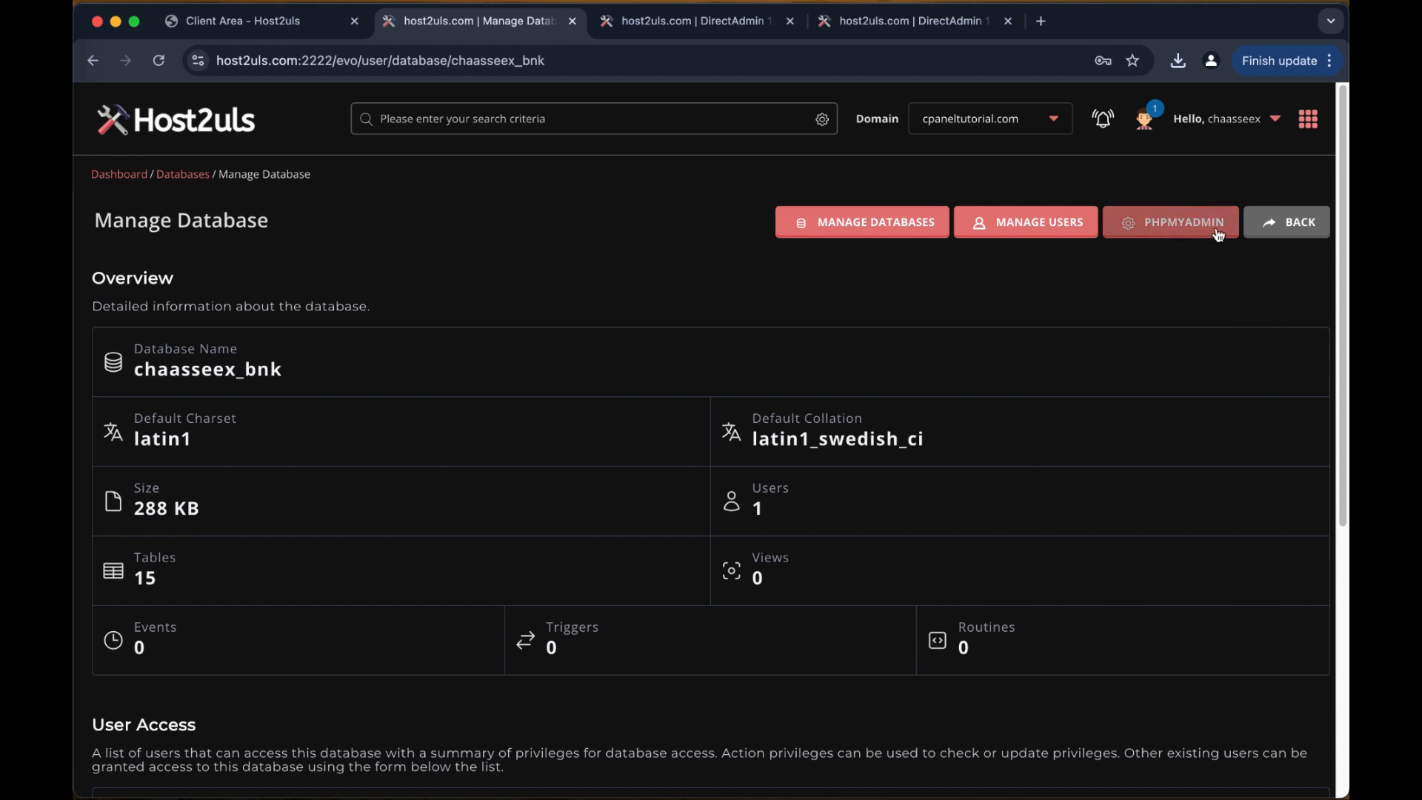
pyautogui.scroll(-4, 1118, 392)
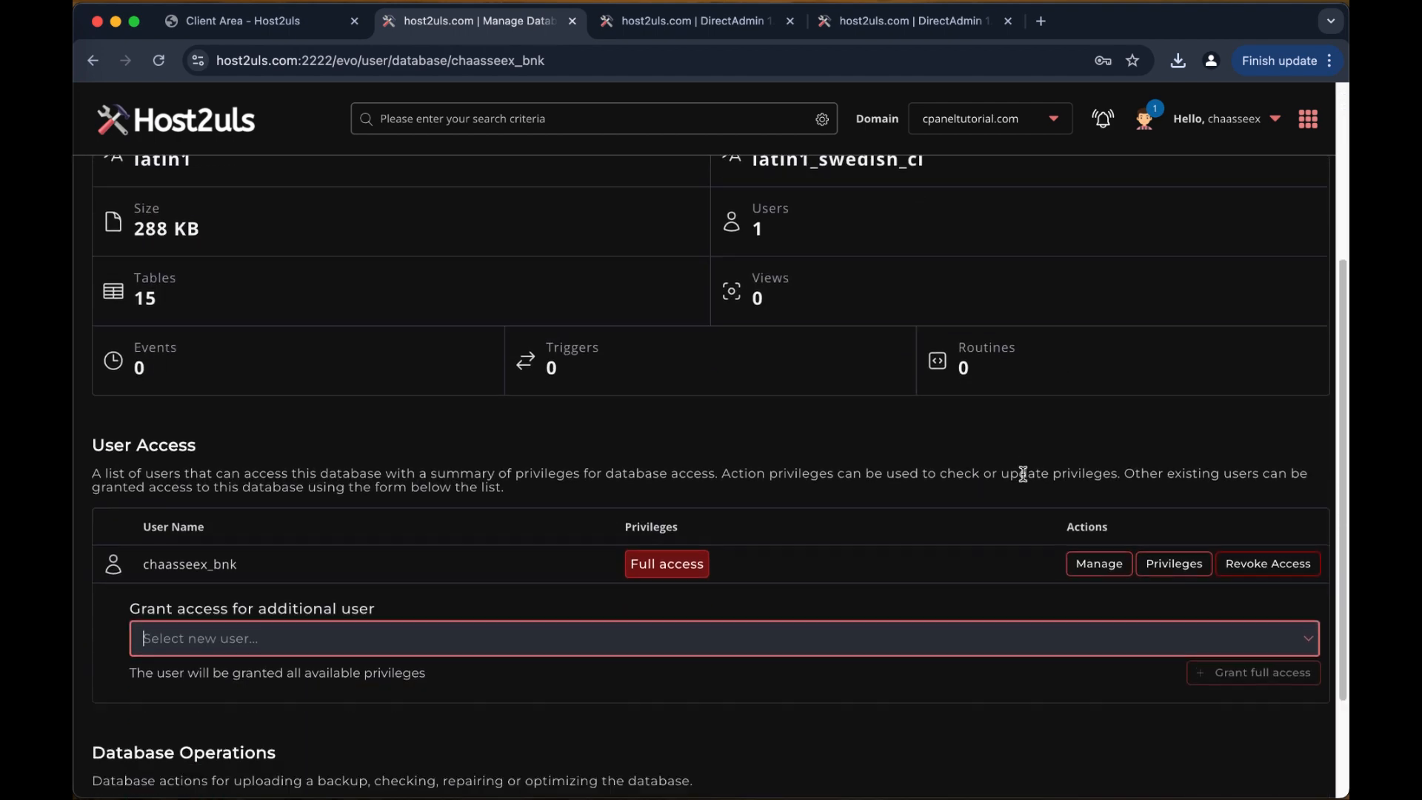
pyautogui.scroll(-2, 944, 528)
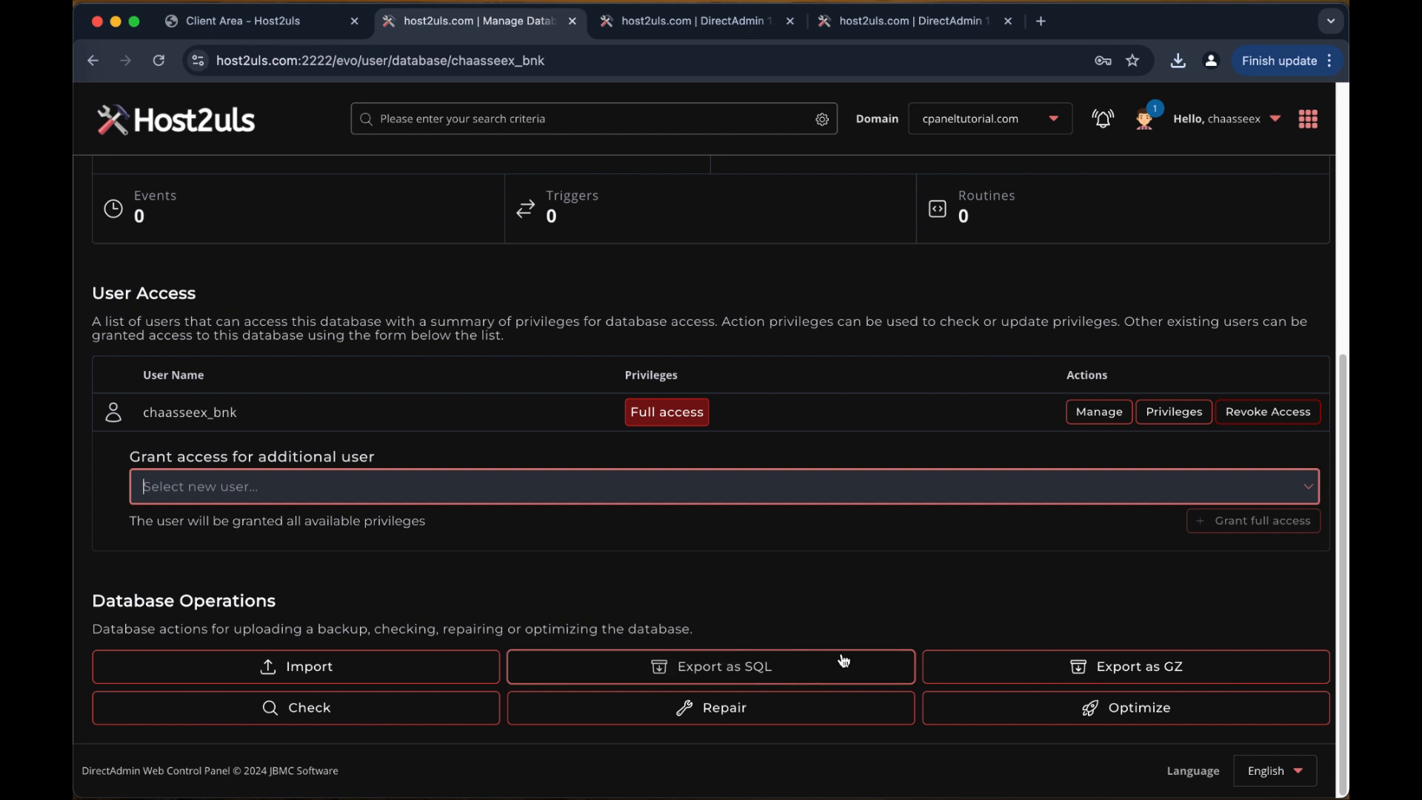
pyautogui.click(780, 672)
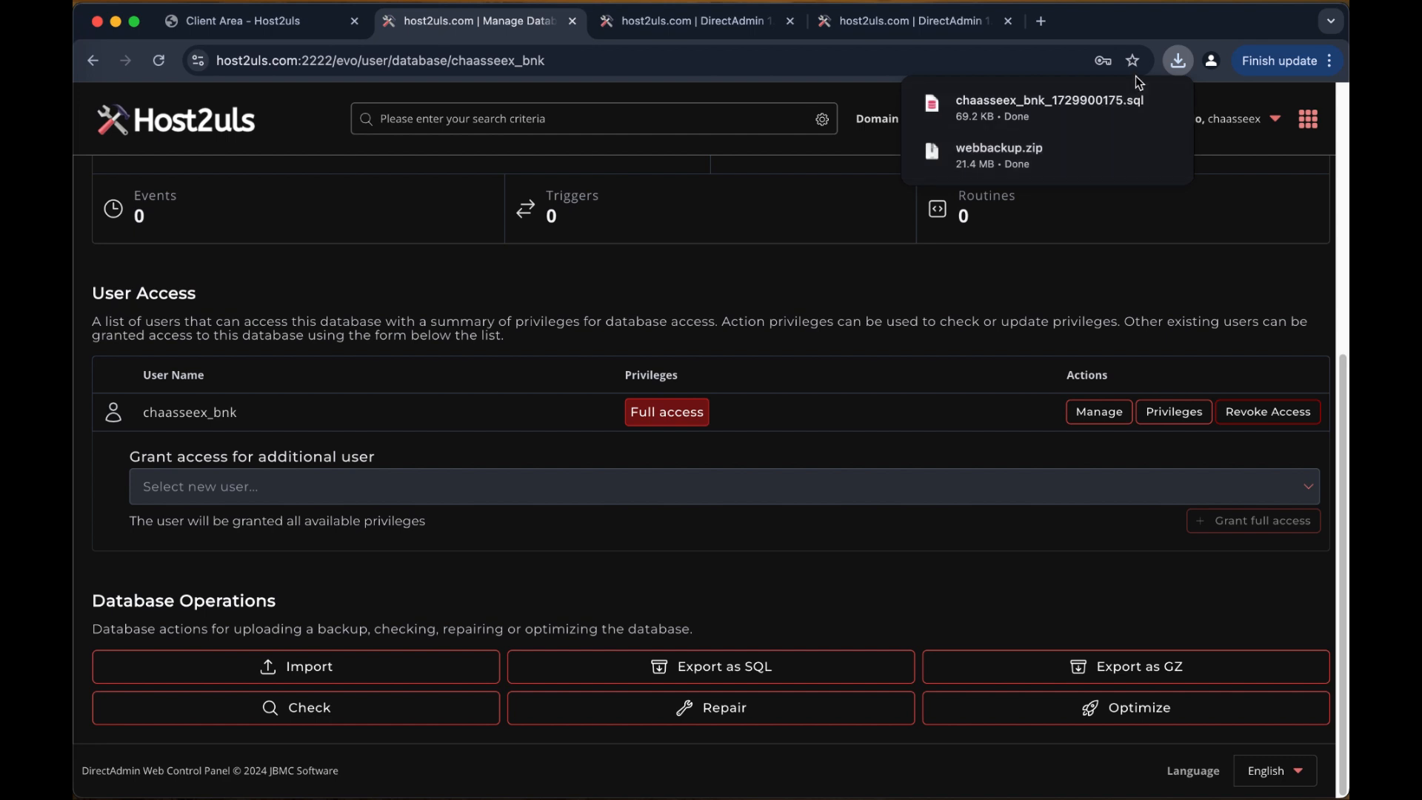
pyautogui.moveTo(1125, 95)
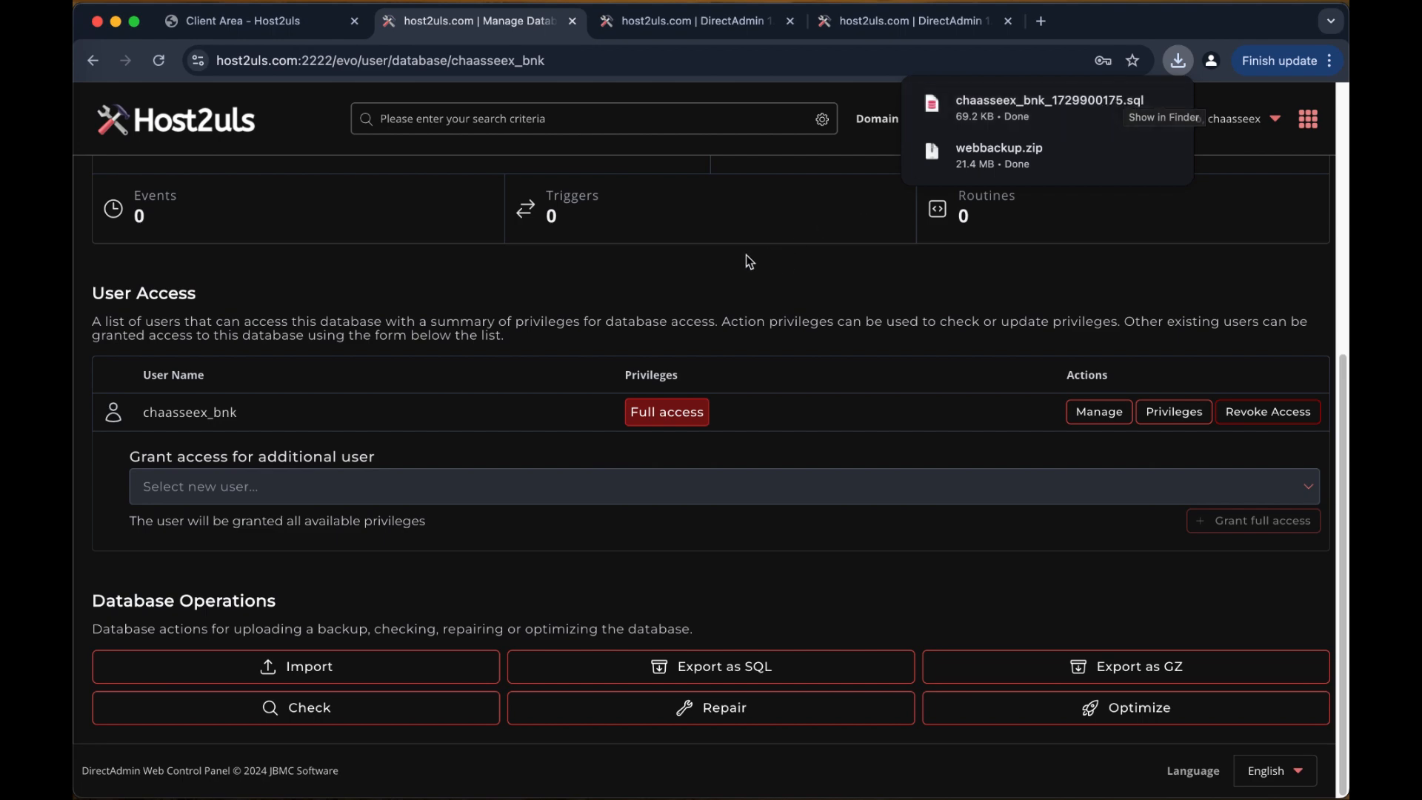
pyautogui.scroll(6, 788, 226)
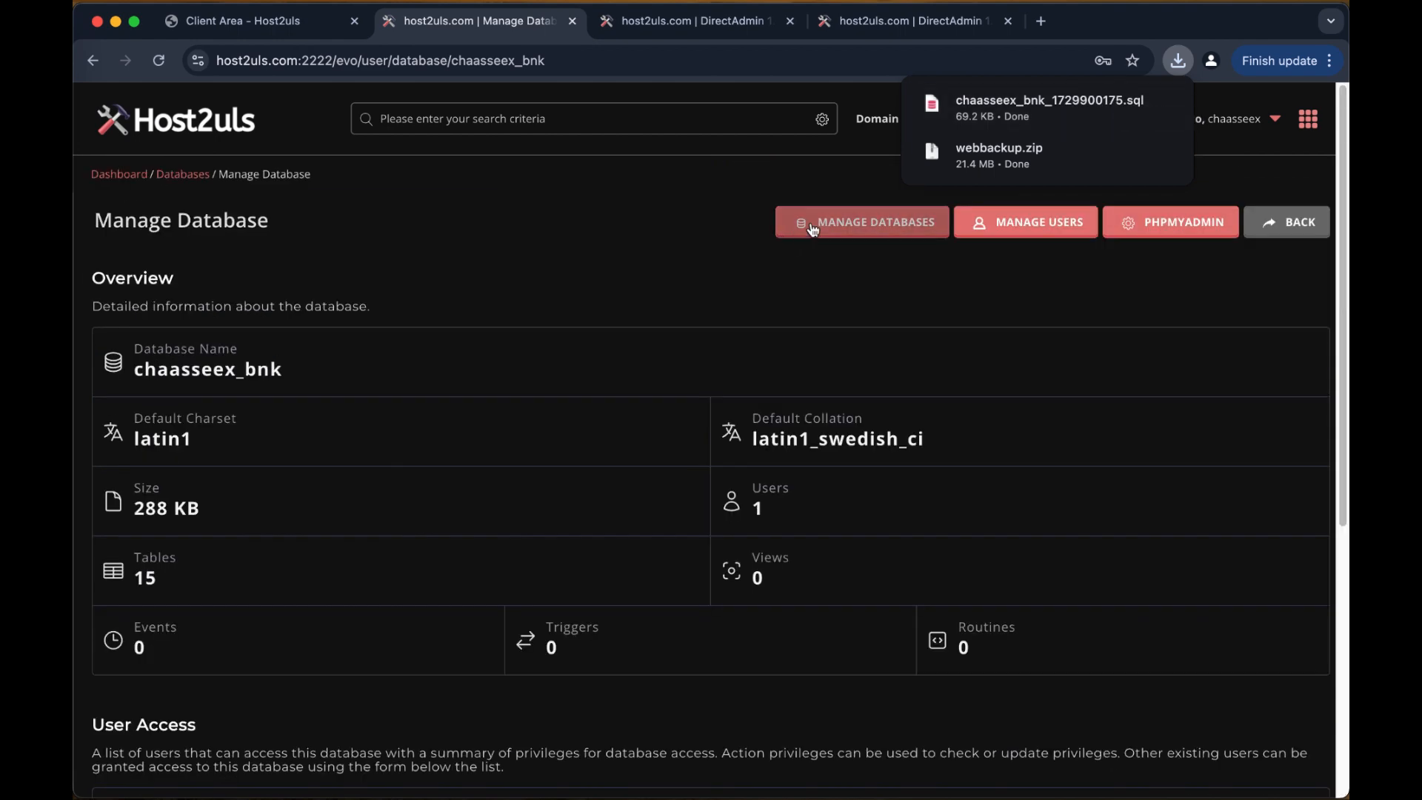
pyautogui.click(112, 174)
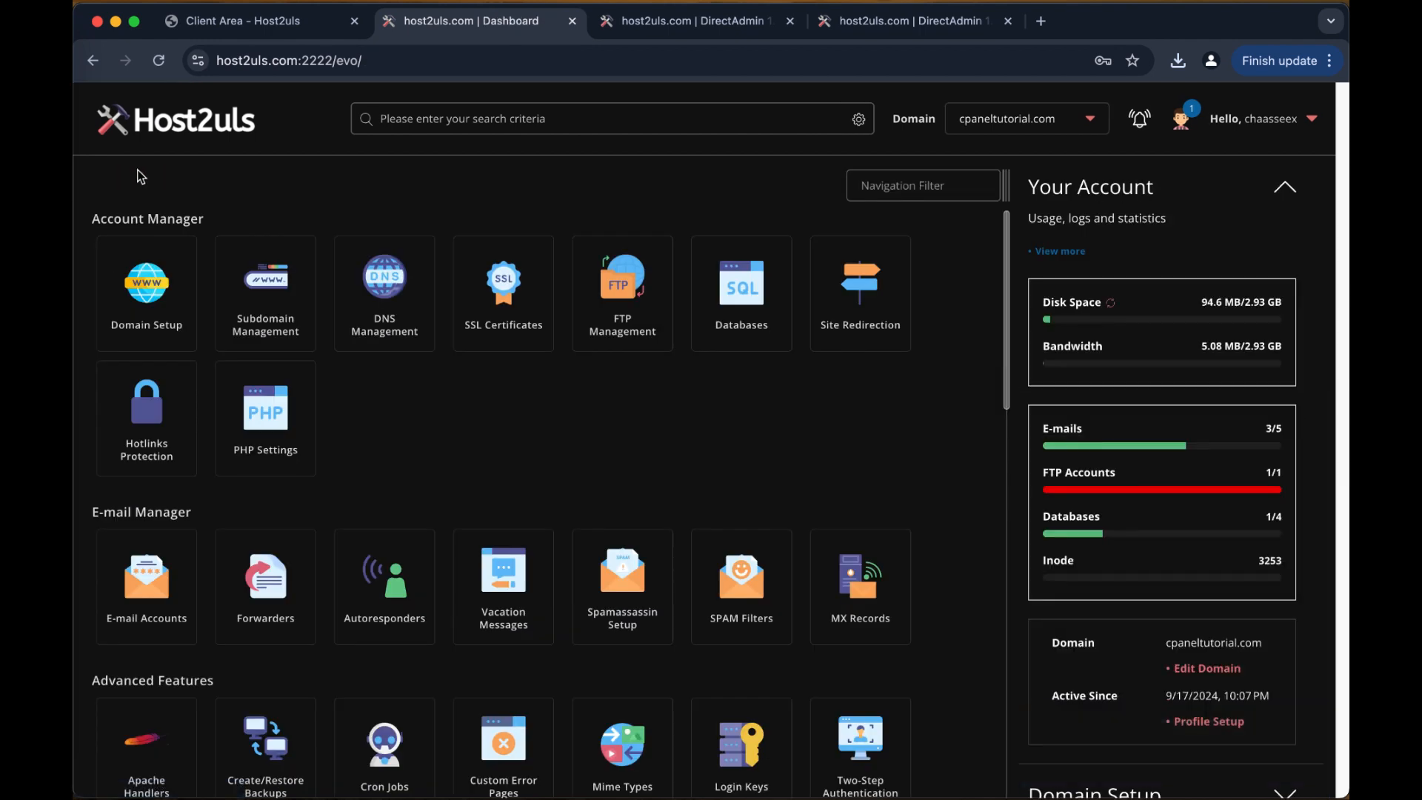